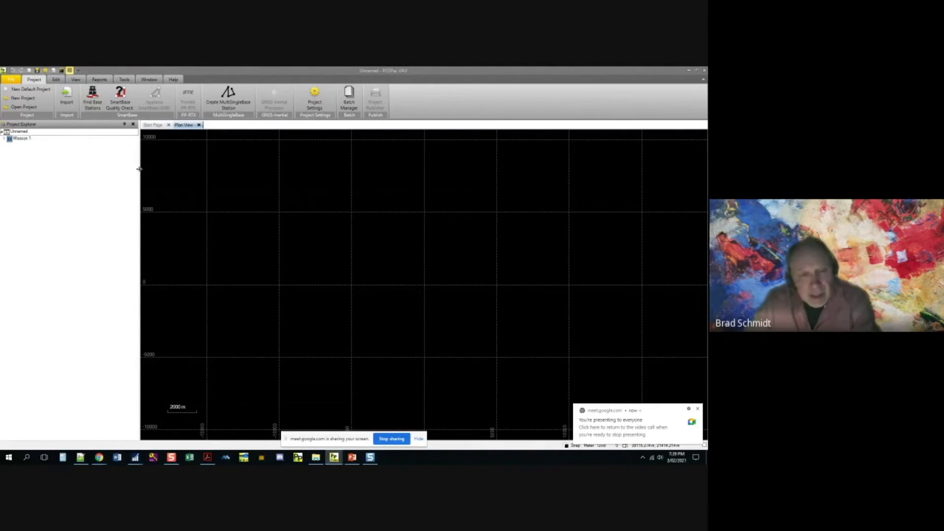
- Save the unnamed project as "D1 - APX 15" in the D1 - APX 15 folder of Final Datasets
click(698, 410)
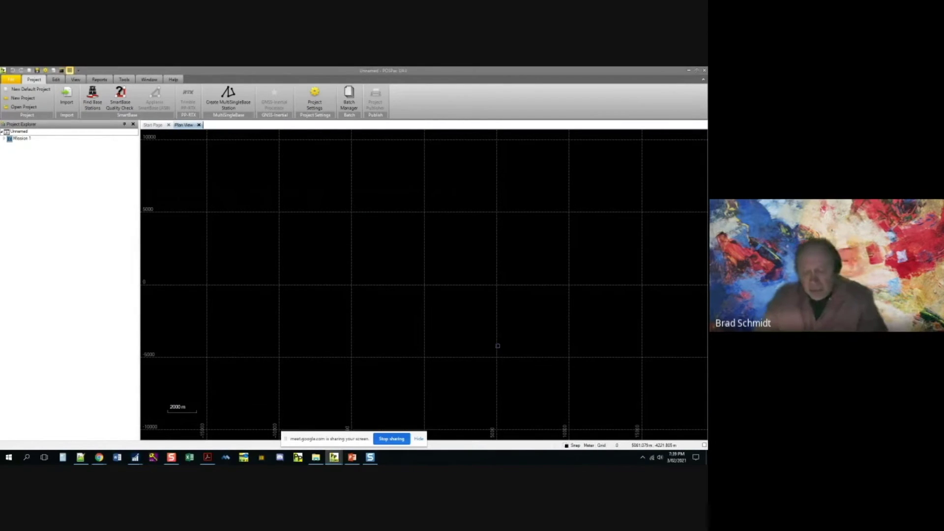
click(418, 439)
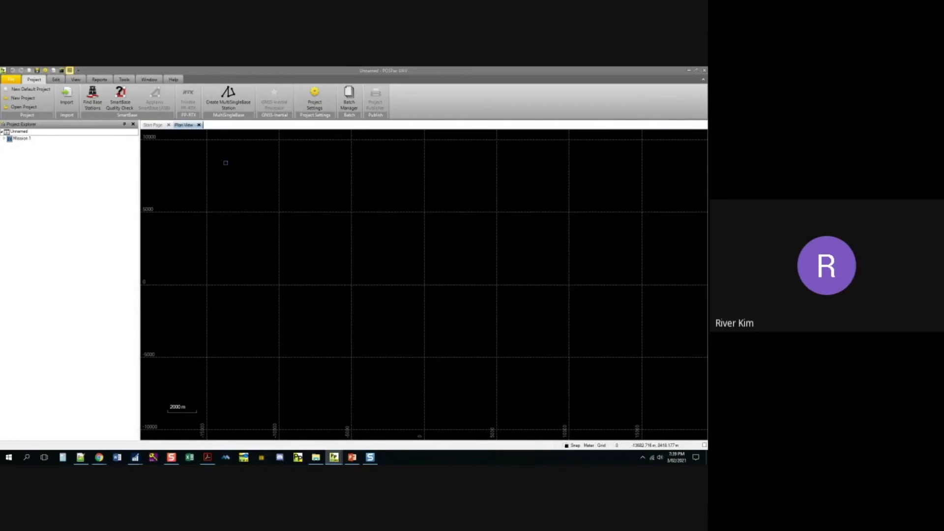
click(38, 71)
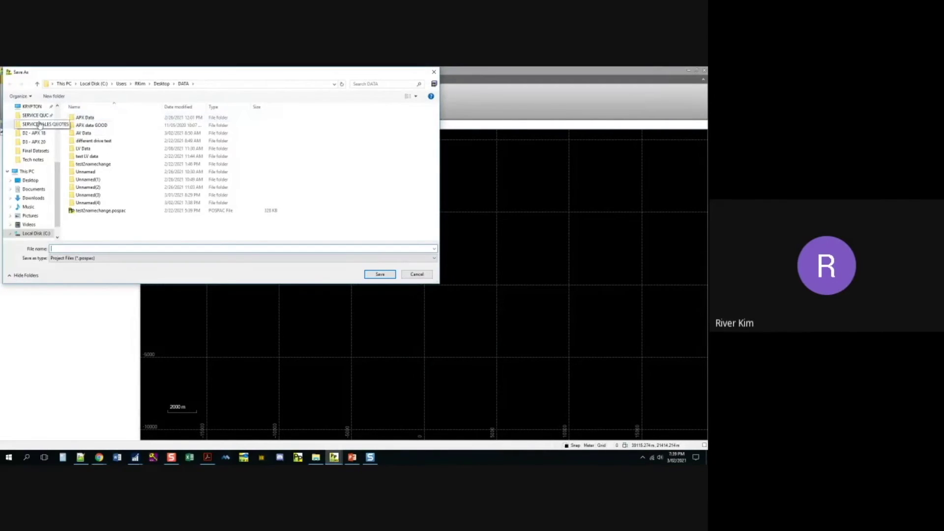
scroll(35, 136, down, 1)
click(35, 135)
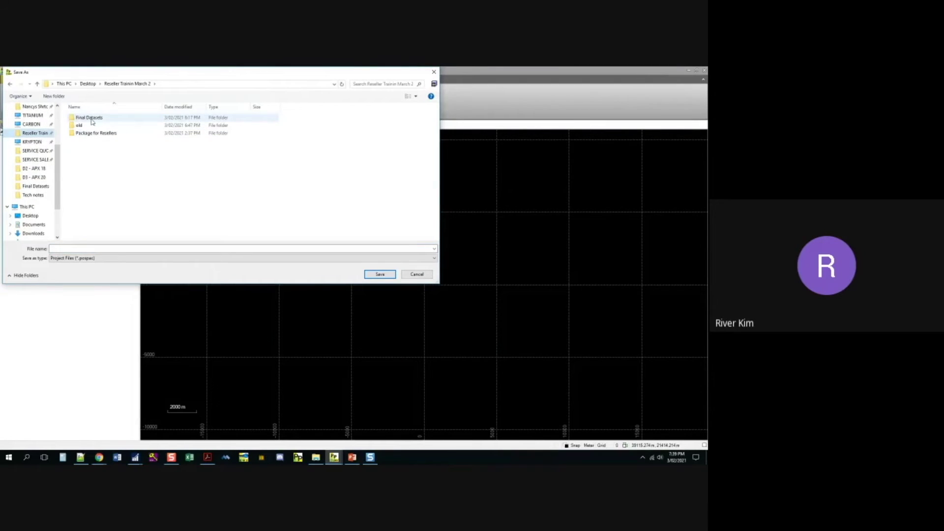
double_click(92, 121)
double_click(94, 119)
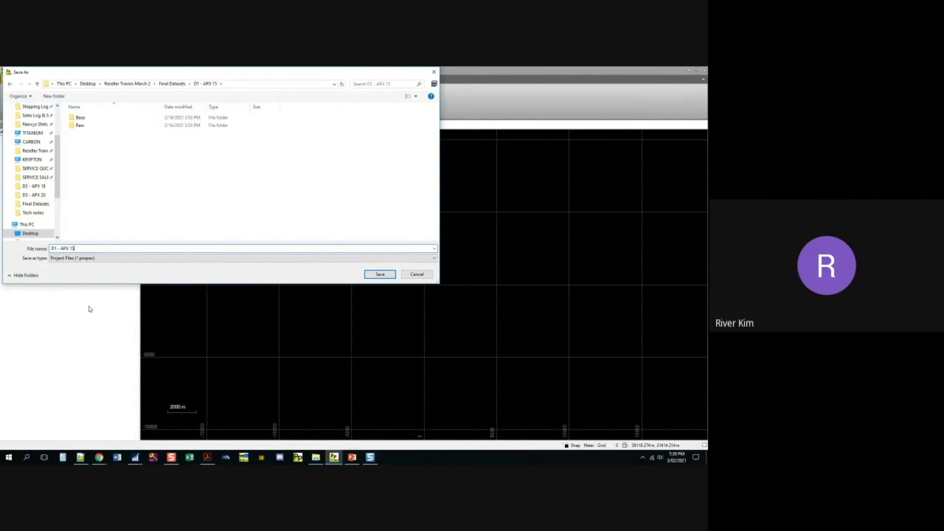
key(Return)
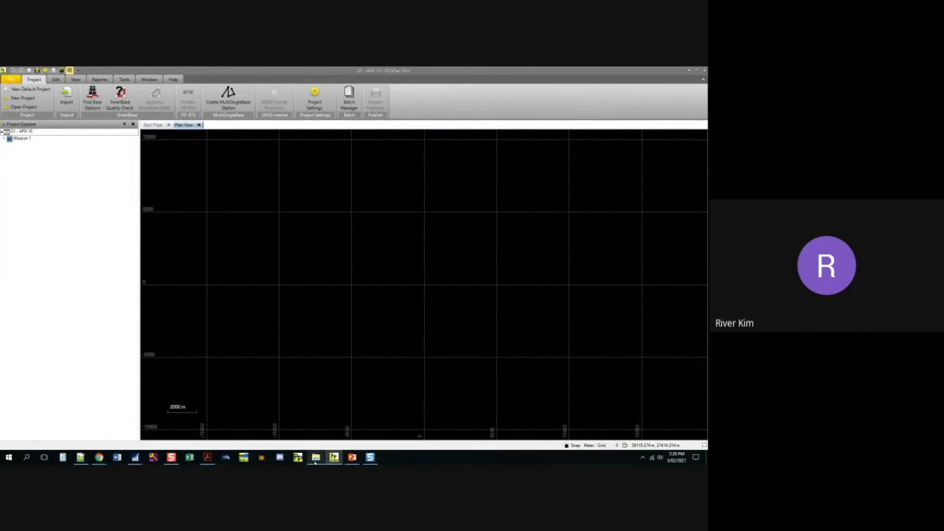
- Import the raw file 20192051.T04 from the dataset's D1 - APX 15 Raw folder into the project
mouse_move(316, 462)
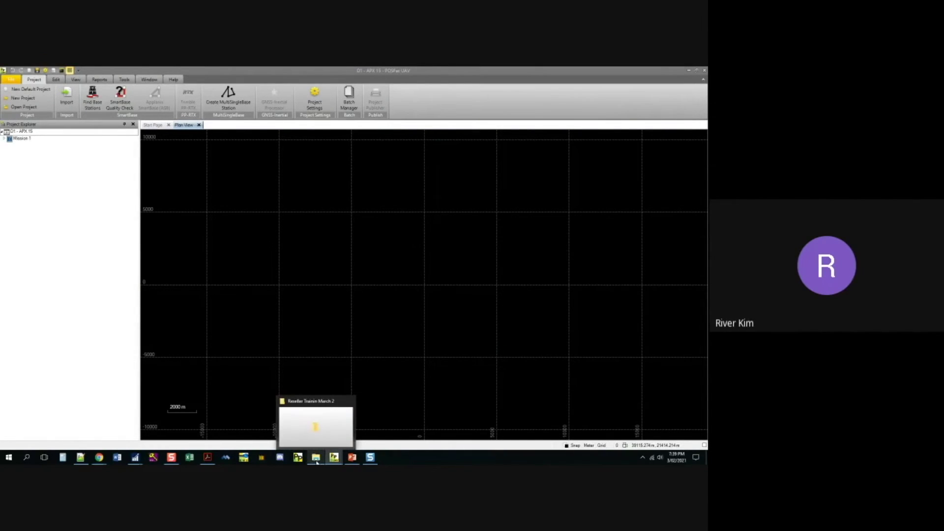
click(316, 461)
drag(182, 69, 467, 169)
double_click(405, 251)
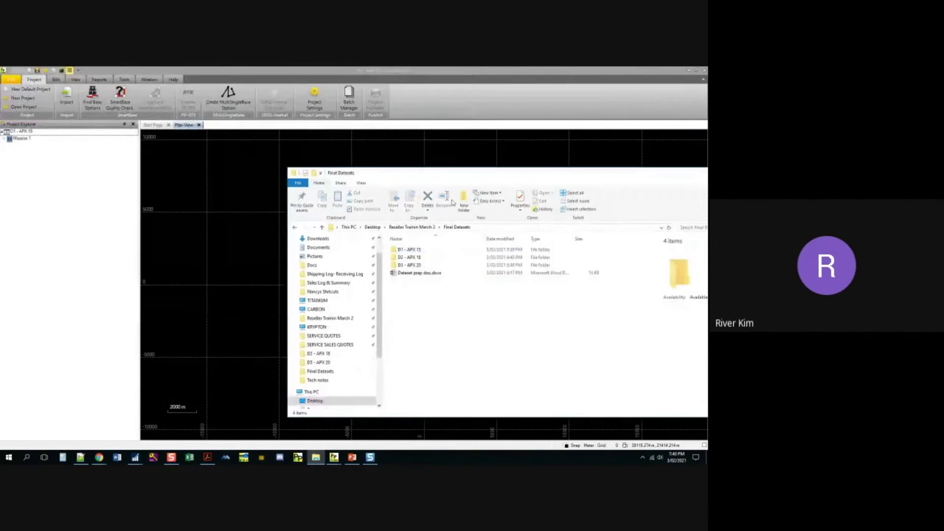
double_click(418, 251)
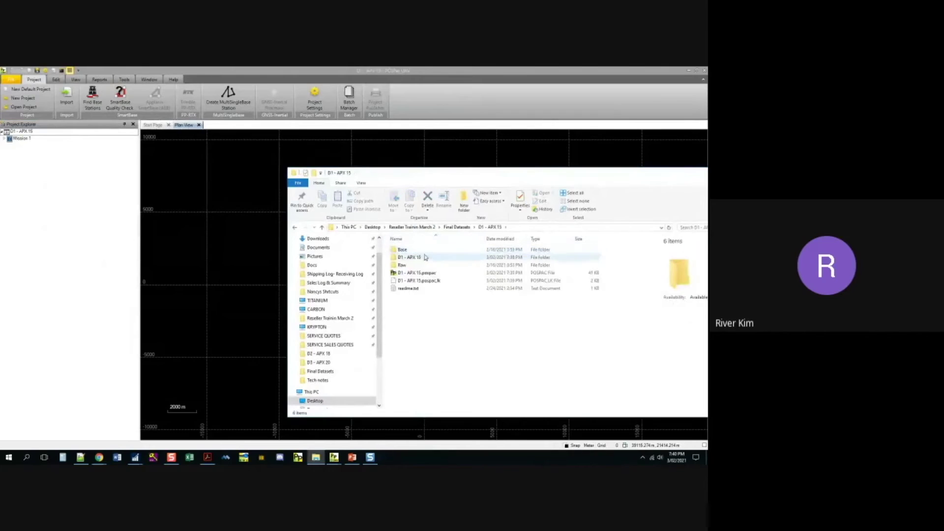
double_click(408, 265)
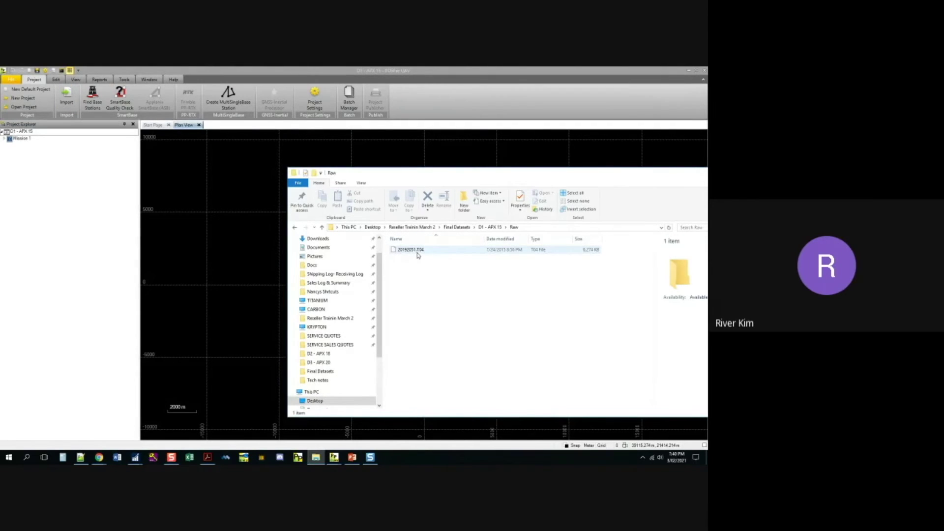
mouse_move(416, 251)
mouse_down()
mouse_move(297, 167)
mouse_move(232, 195)
mouse_up()
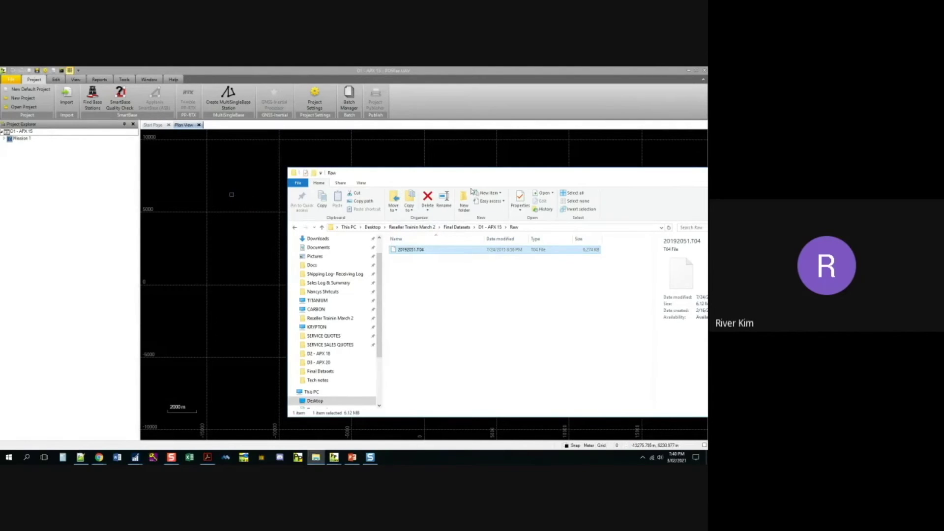
drag(537, 175, 666, 191)
drag(550, 193, 670, 194)
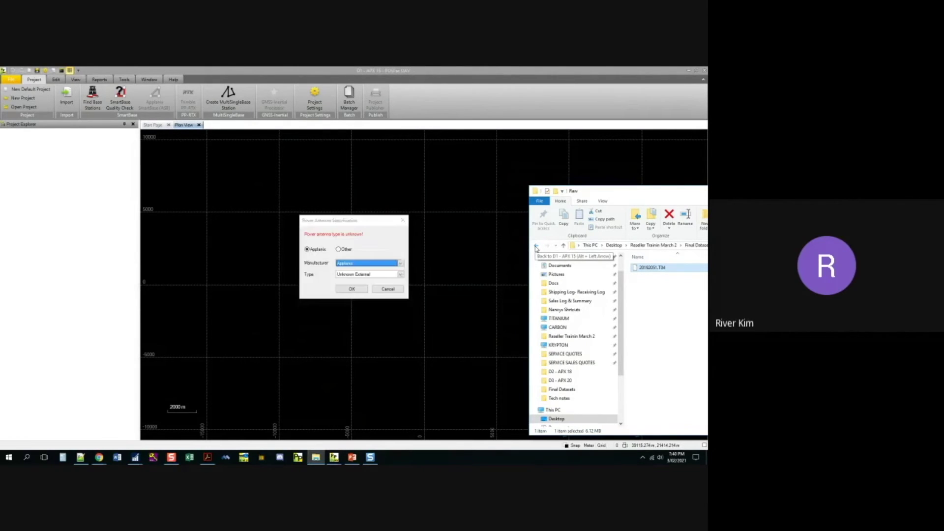
- Keep the rover antenna as Applanix with type Unknown External and proceed with the import
drag(336, 224, 286, 235)
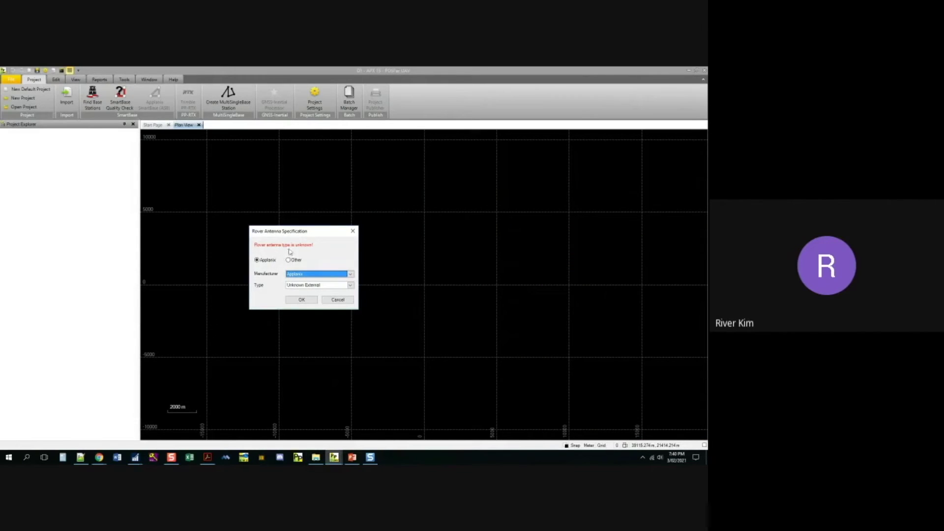
click(350, 285)
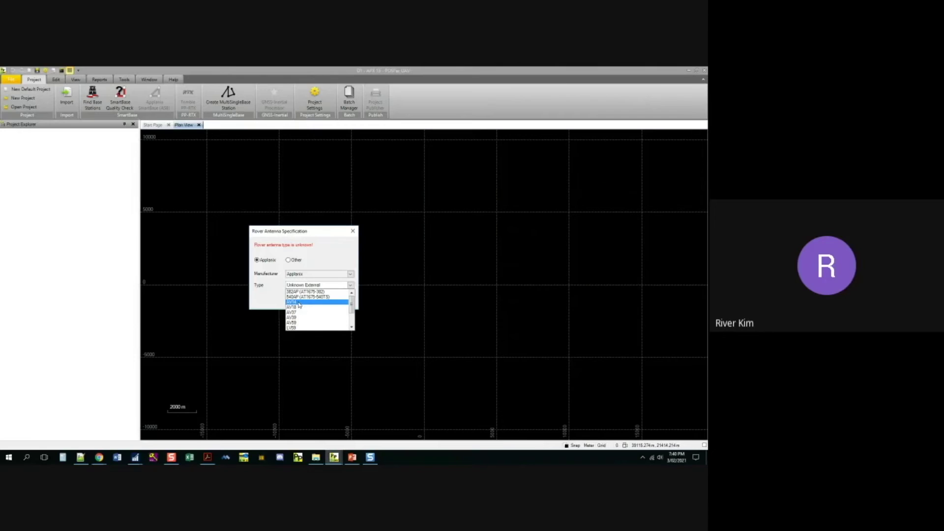
click(270, 295)
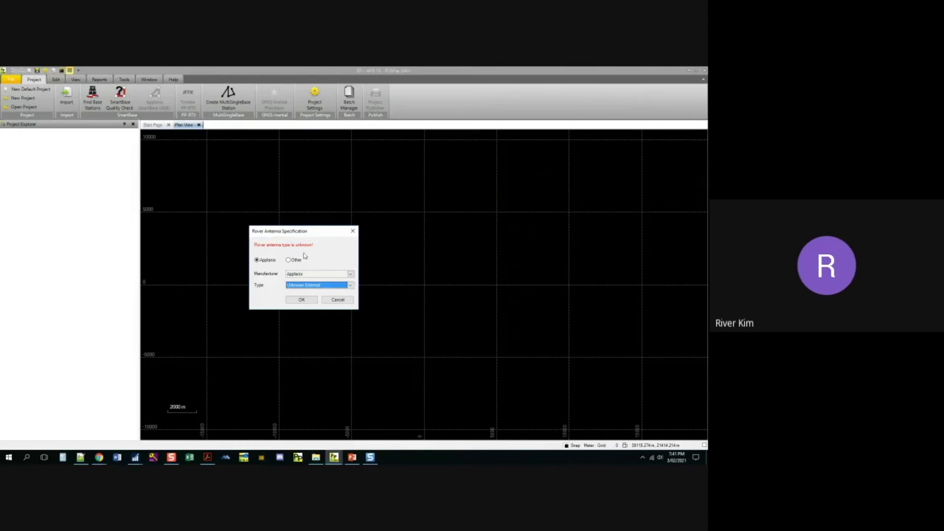
click(311, 301)
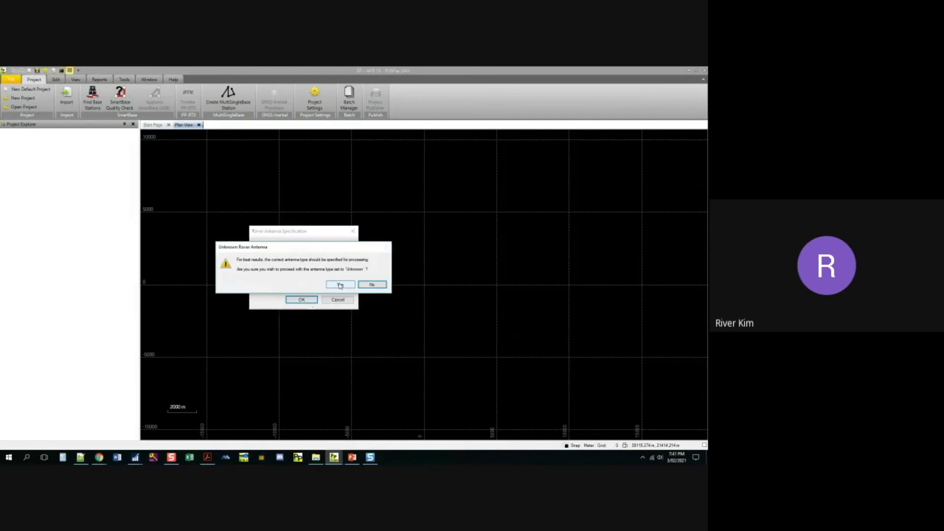
click(339, 283)
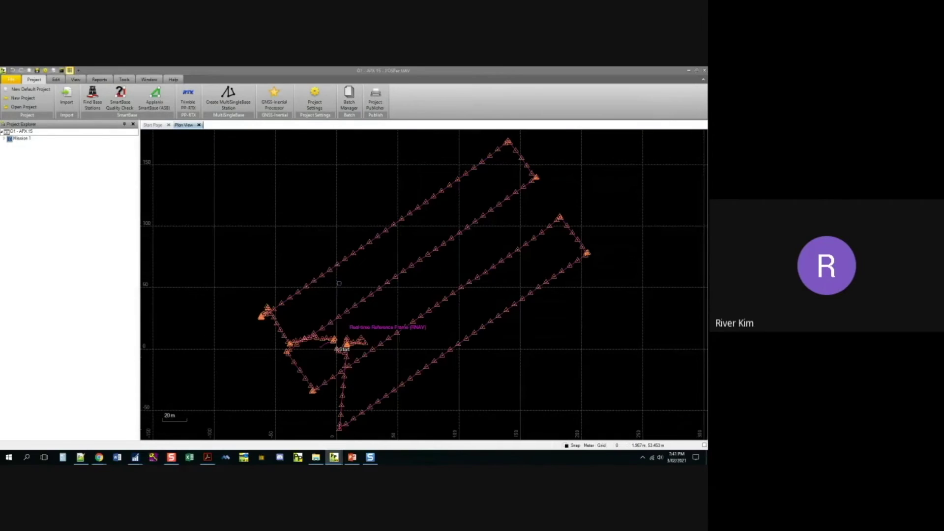
- Hide the Event 1 markers along the trajectory in the plan view
scroll(381, 302, down, 3)
scroll(267, 304, up, 3)
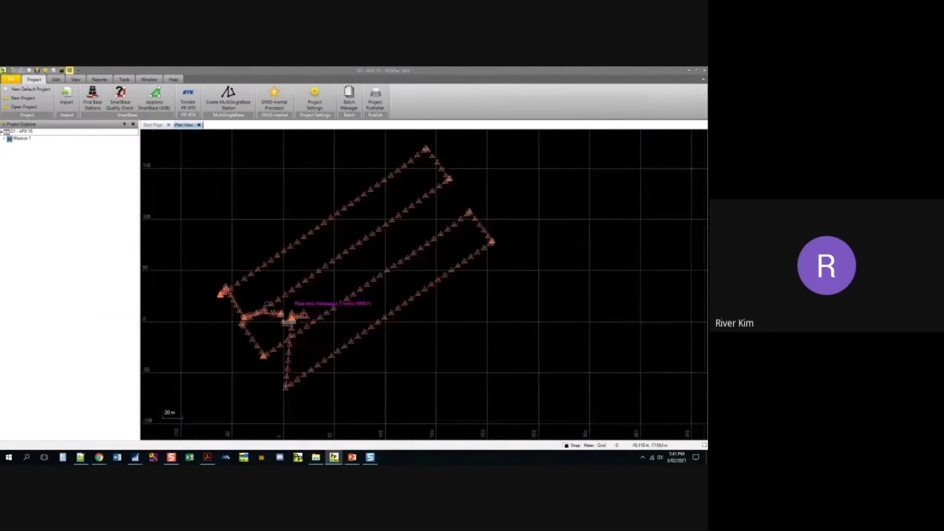
scroll(266, 303, up, 1)
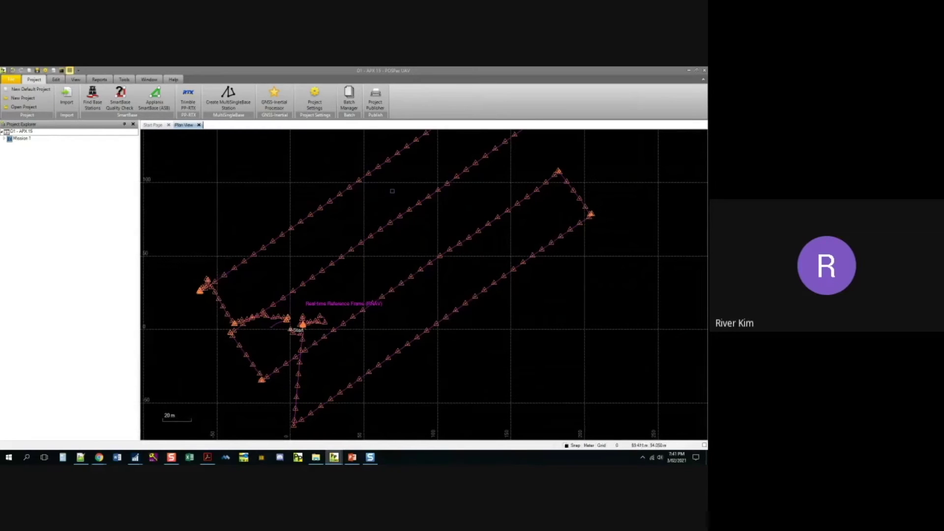
click(74, 80)
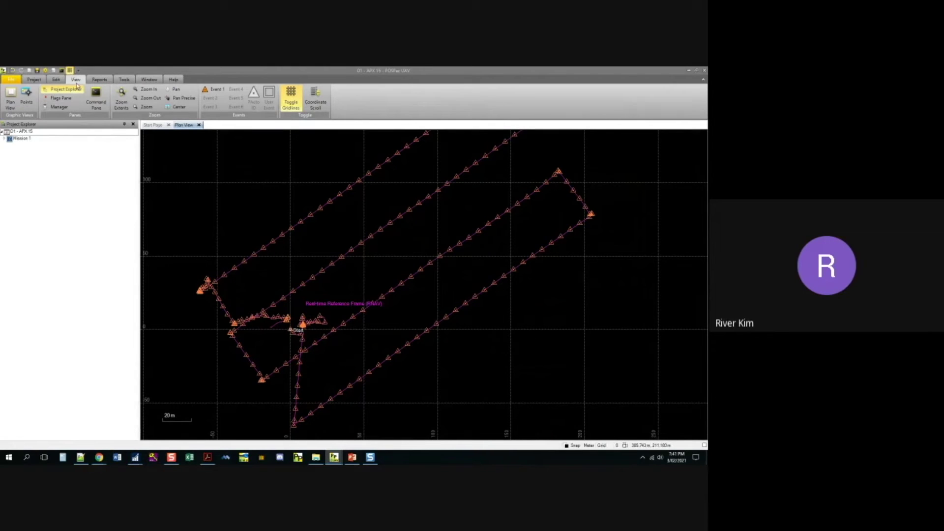
click(214, 93)
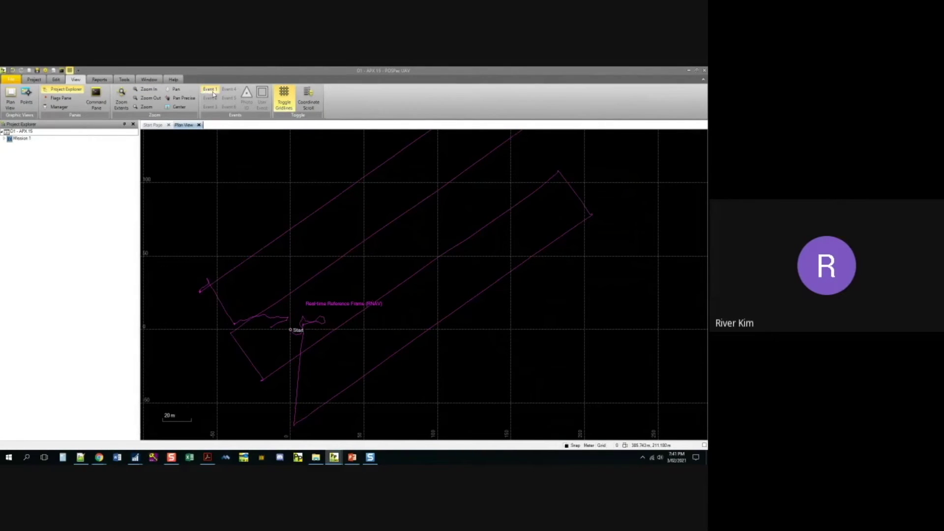
scroll(343, 240, down, 1)
scroll(344, 241, down, 1)
drag(336, 218, 340, 250)
drag(278, 274, 297, 258)
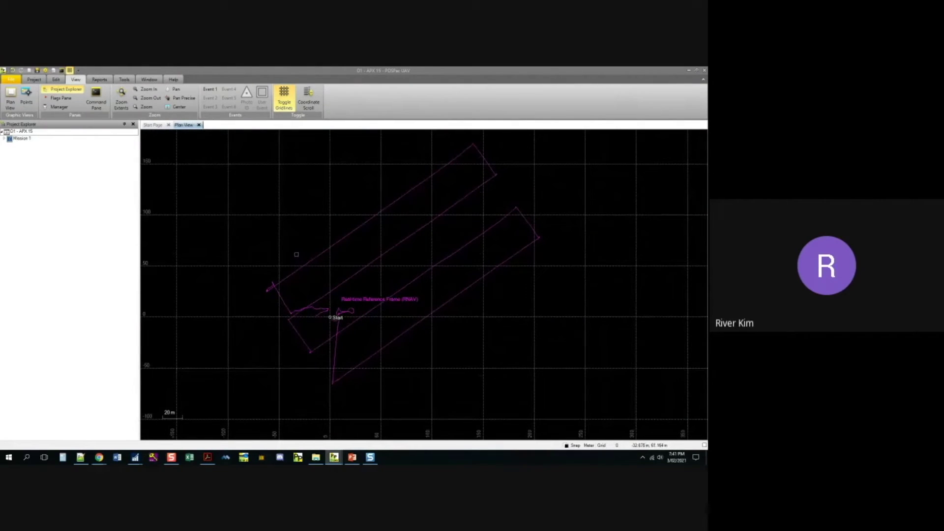
- Open the T04 Data Import message log and examine its antenna code and records written
click(99, 79)
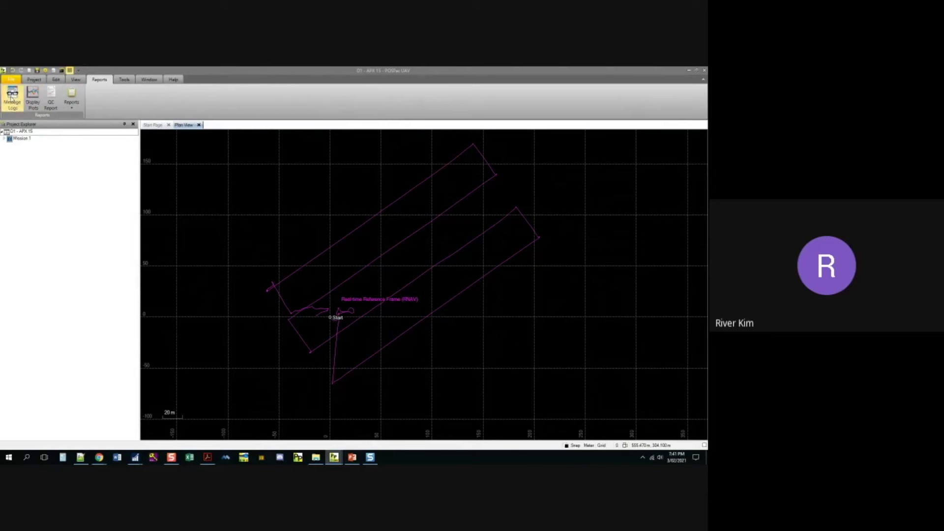
click(10, 98)
click(291, 152)
click(253, 179)
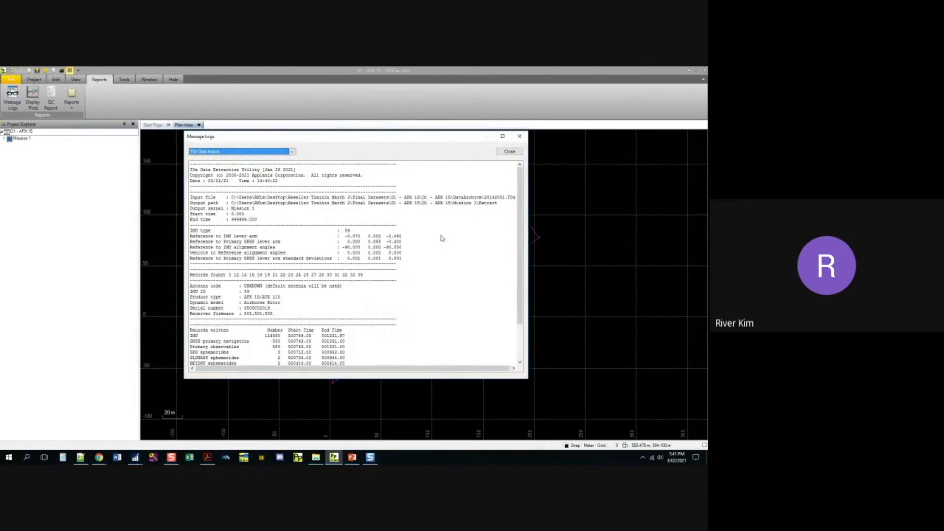
scroll(516, 243, down, 3)
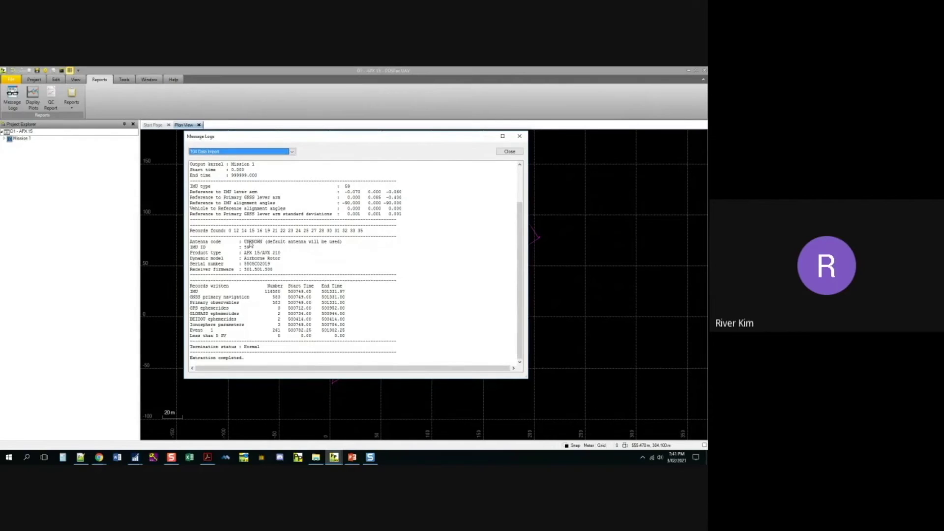
click(249, 243)
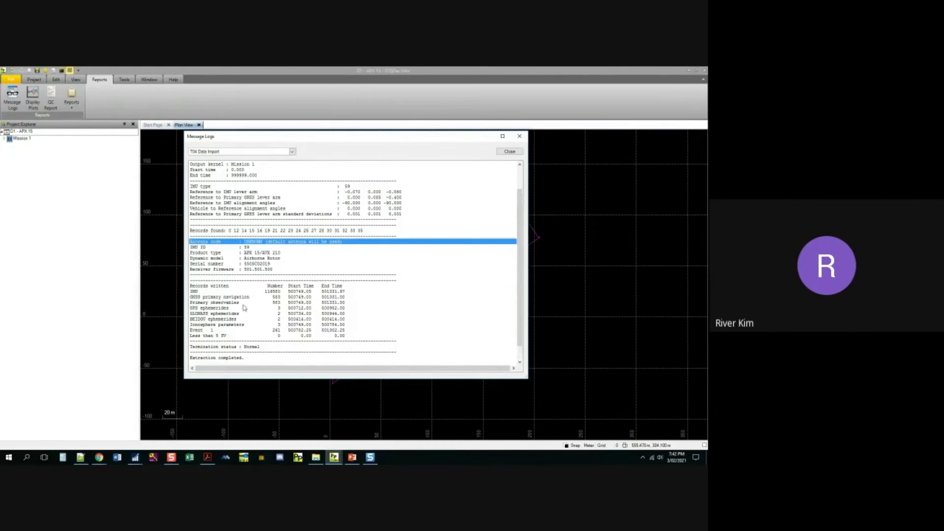
- Review the IMU Data Continuity Checking log and close the message logs
scroll(230, 276, up, 3)
click(228, 151)
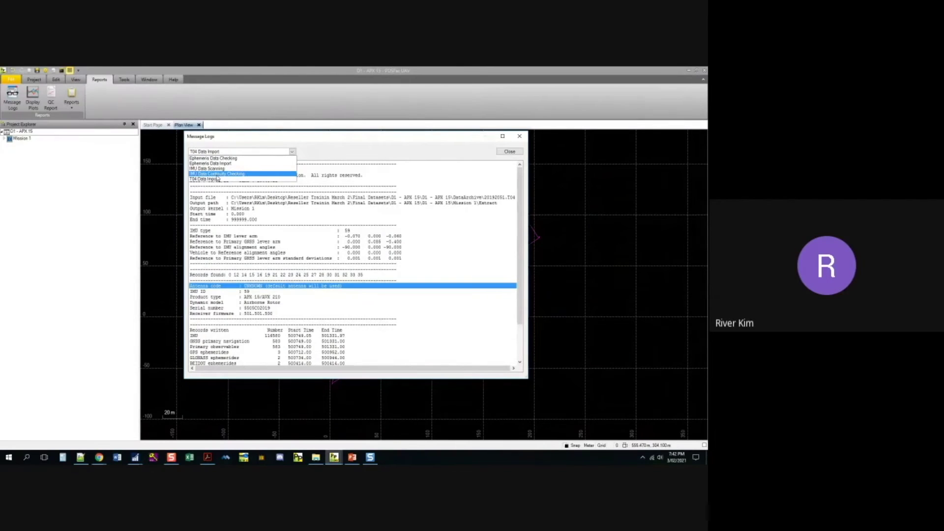
click(218, 174)
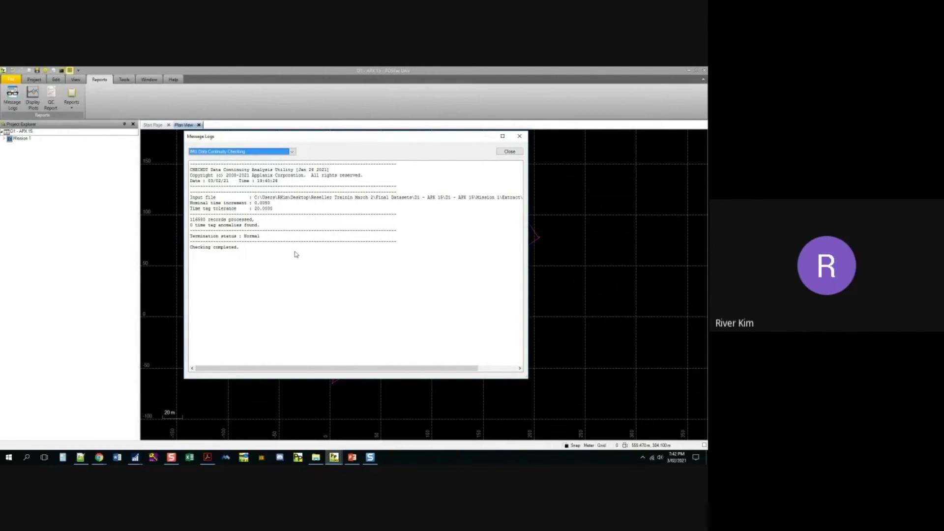
click(520, 138)
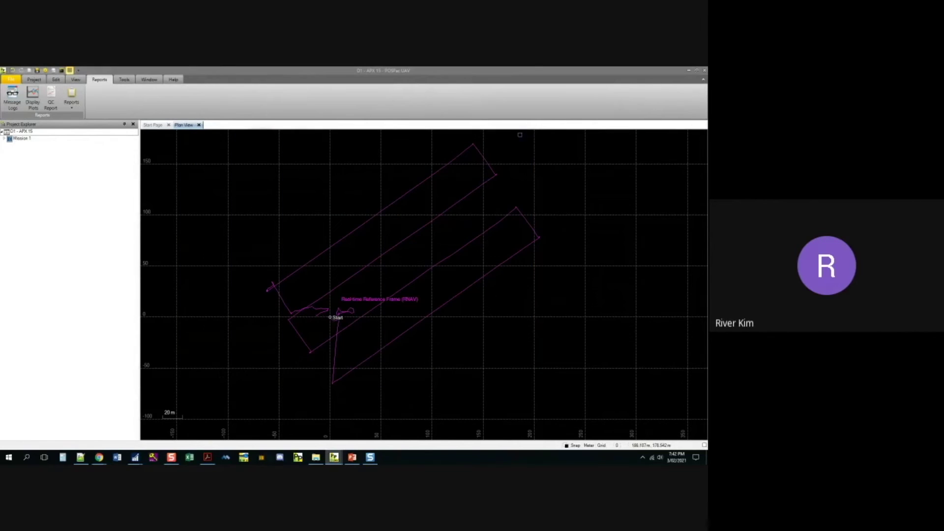
- Plot the real-time North, East and Down Position Error RMS together and maximize the plot window
click(37, 101)
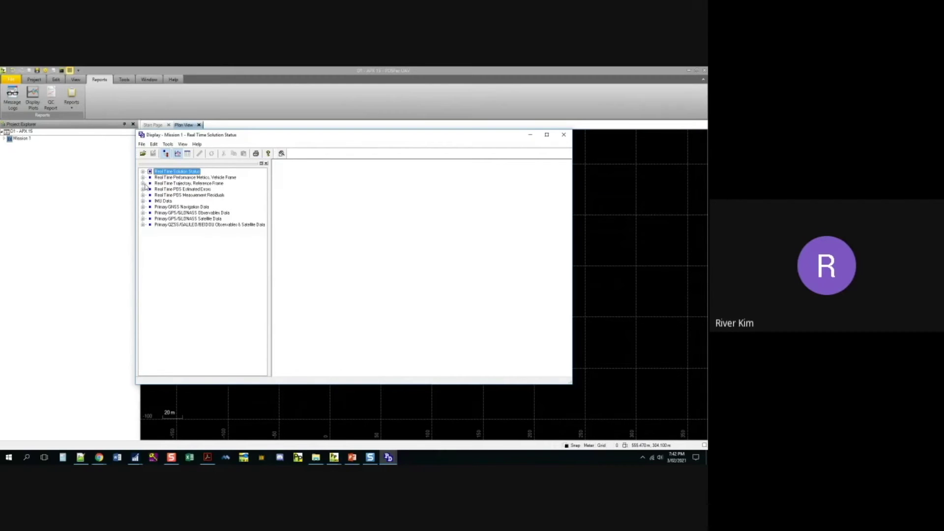
click(142, 184)
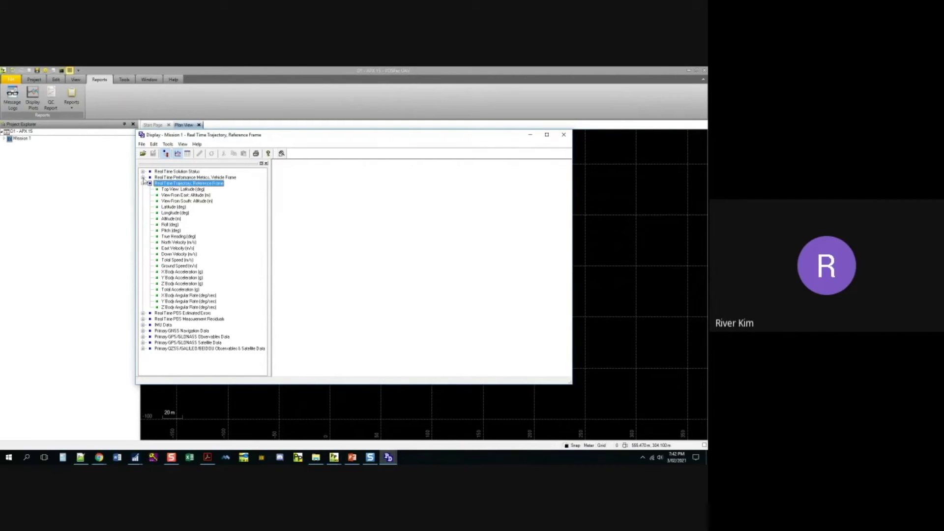
click(142, 177)
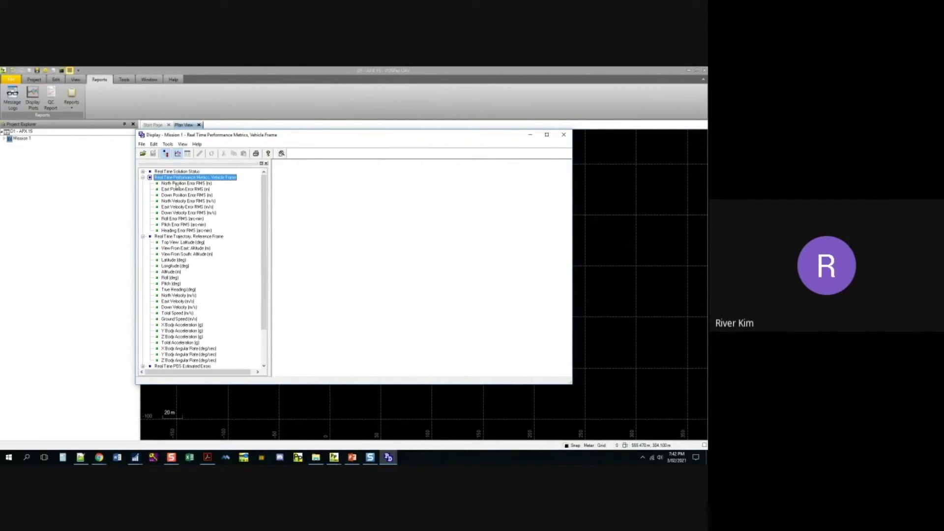
click(177, 183)
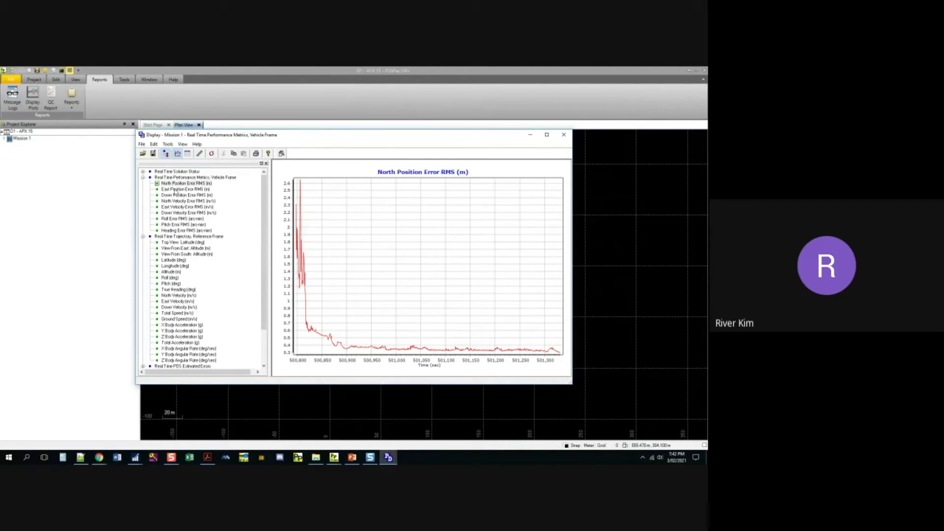
shift+click(174, 196)
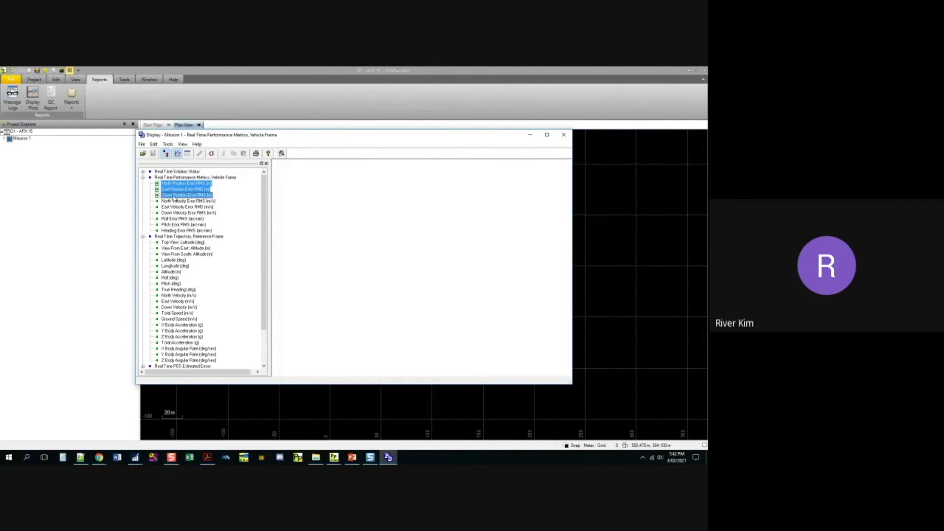
right_click(175, 193)
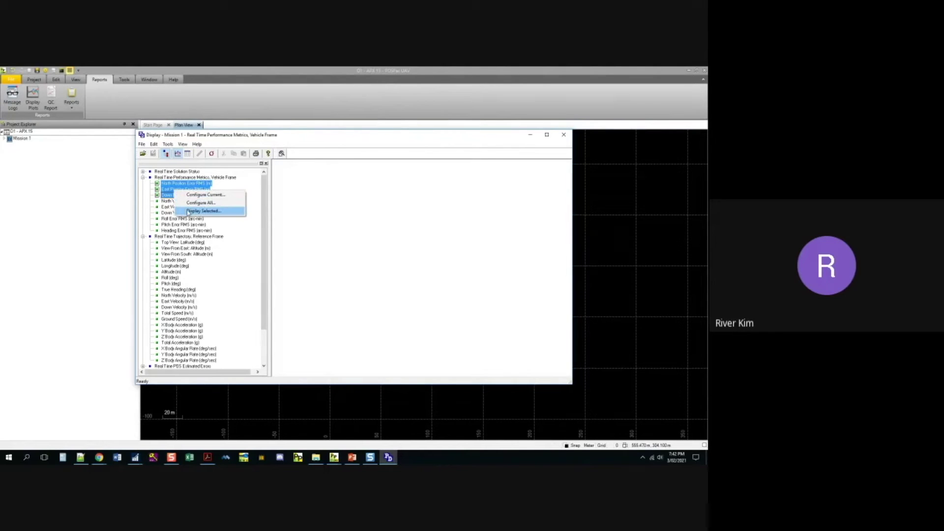
click(201, 211)
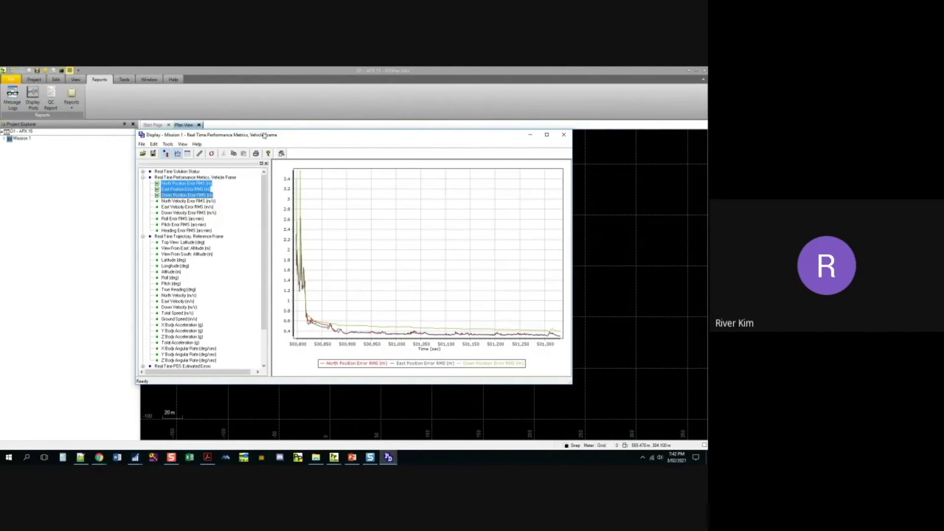
drag(265, 136, 217, 94)
double_click(216, 95)
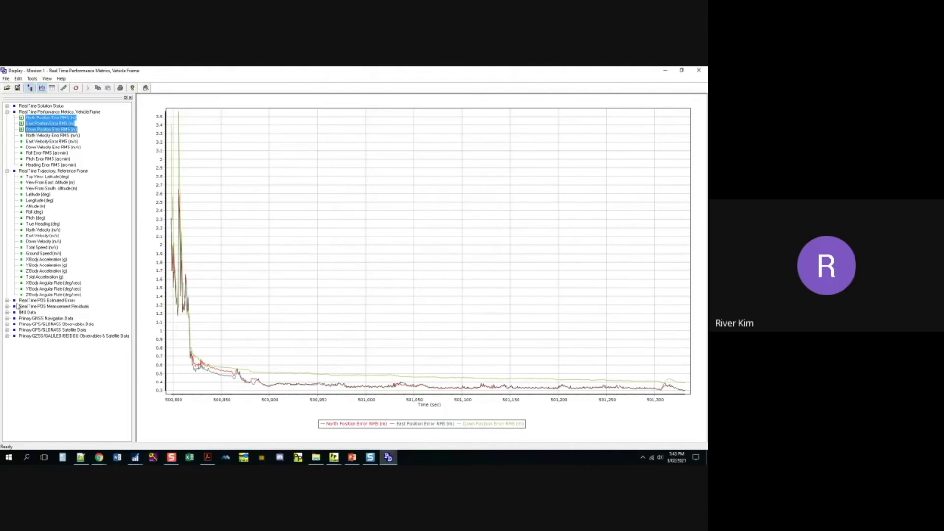
- Compare the L1 and L2 Satellite Lock/Elevation plots in the Primary GPS/GLONASS Satellite Data
click(6, 331)
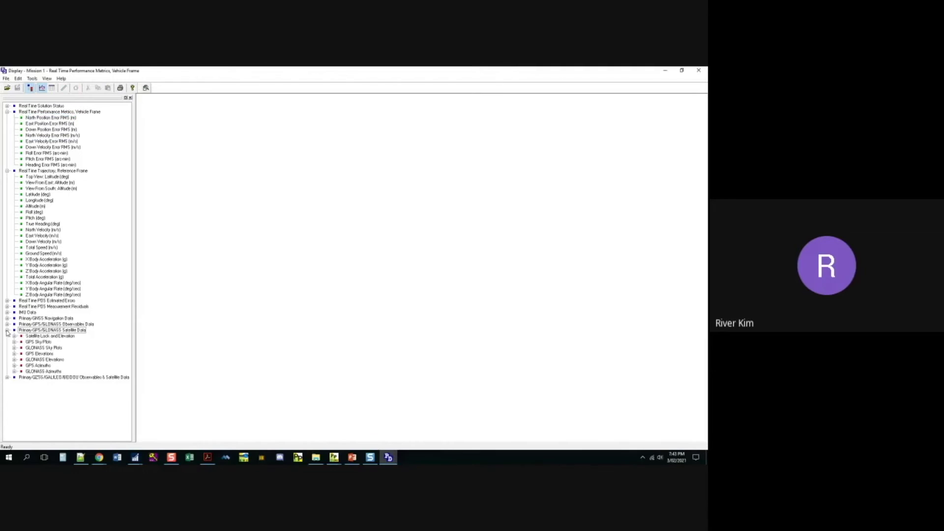
click(30, 337)
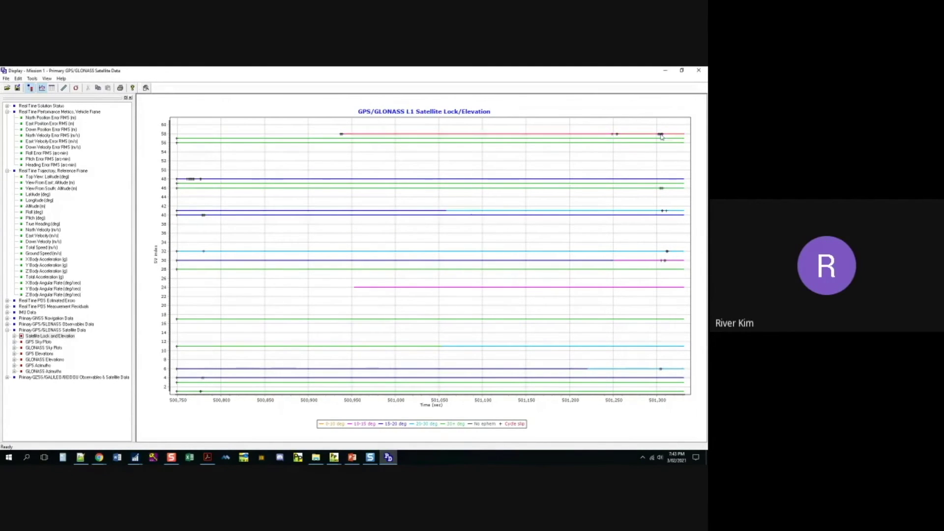
click(15, 337)
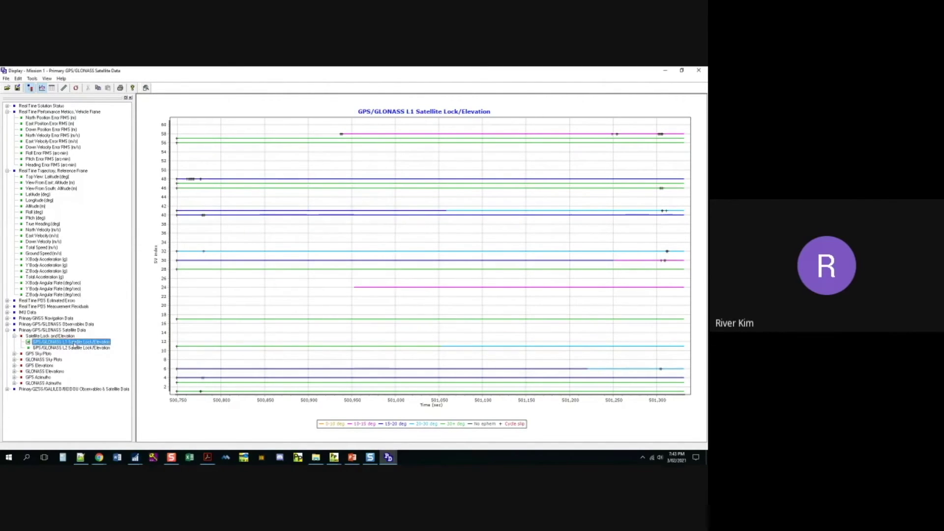
click(72, 348)
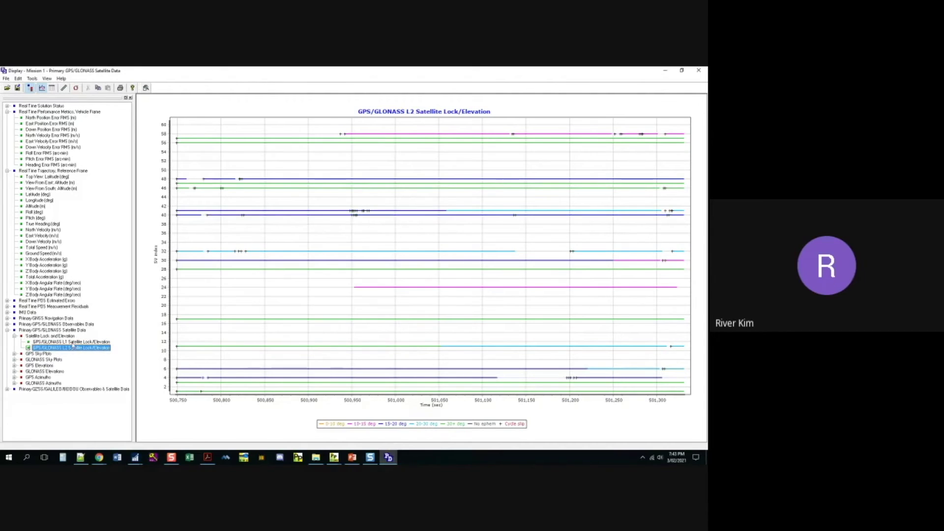
click(72, 343)
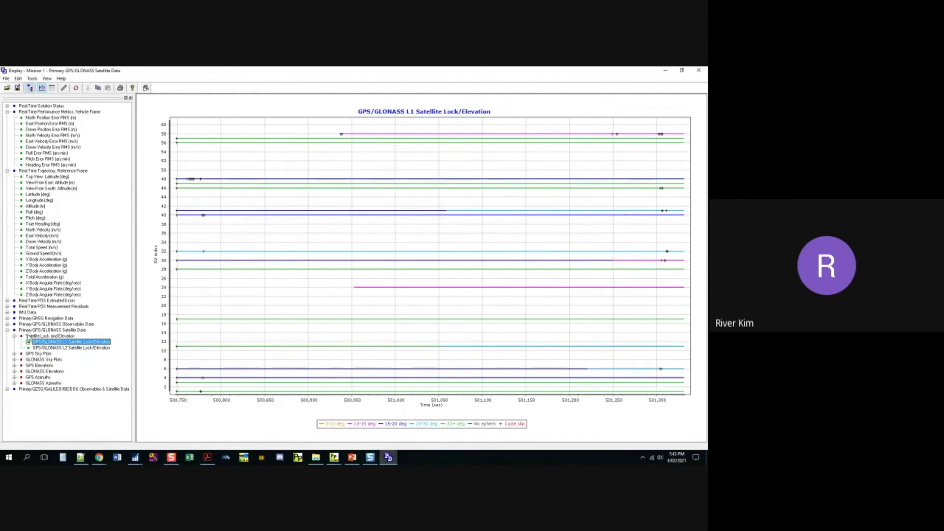
click(7, 330)
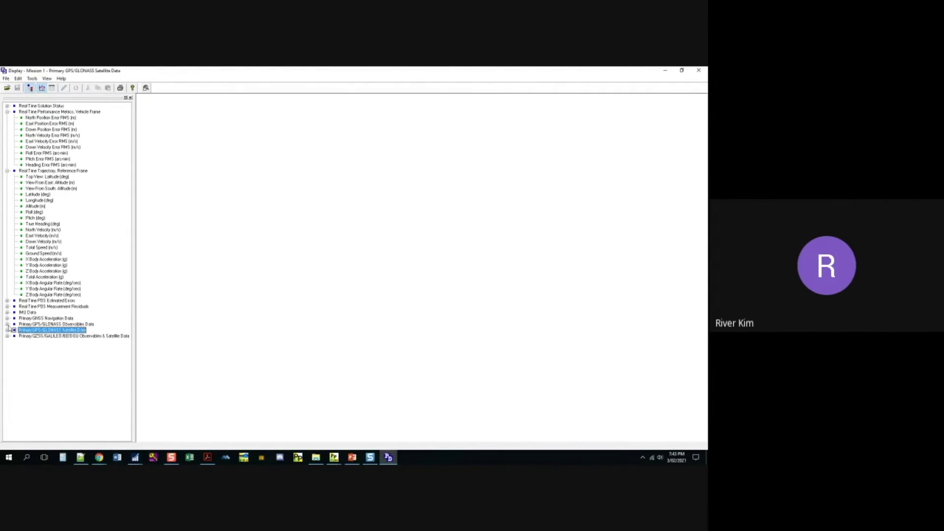
- Review the GPS L1 SNR and GPS L2 SNR plots in the Primary GPS/GLONASS Observables Data
click(27, 325)
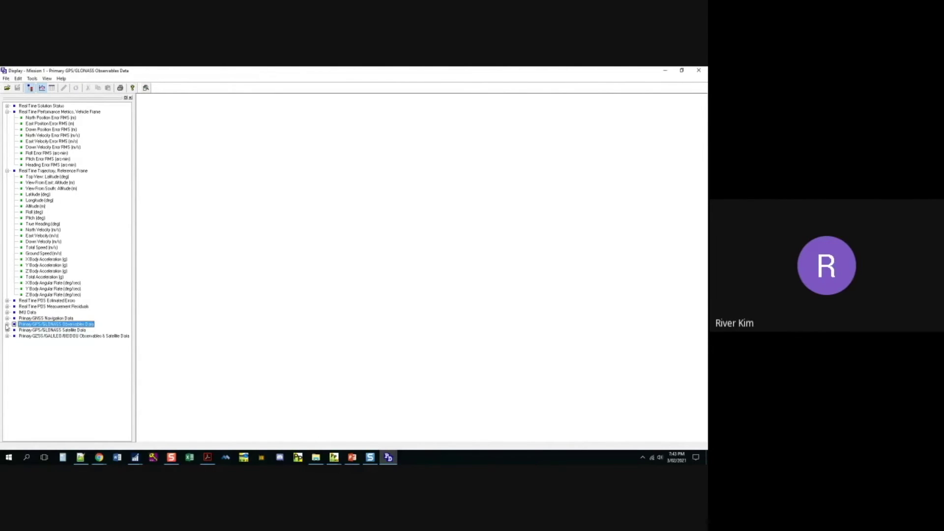
click(6, 326)
scroll(33, 350, down, 1)
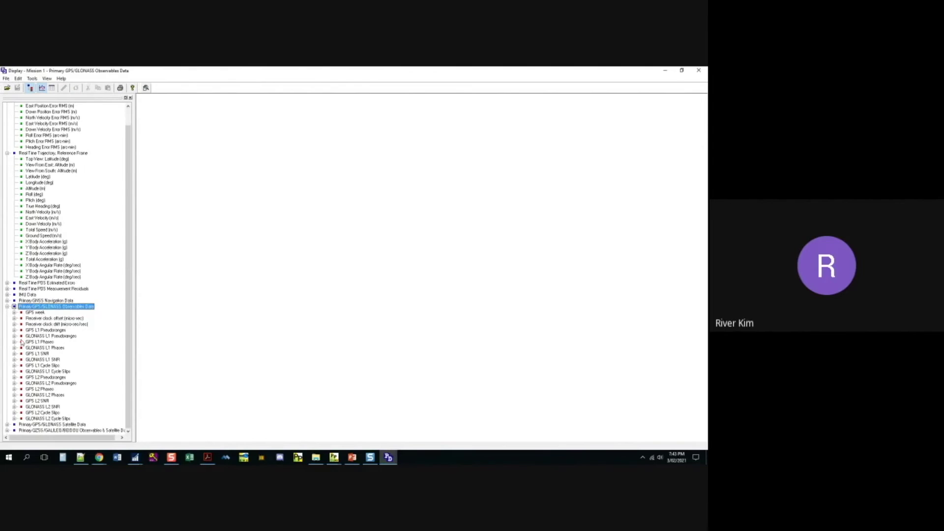
double_click(38, 354)
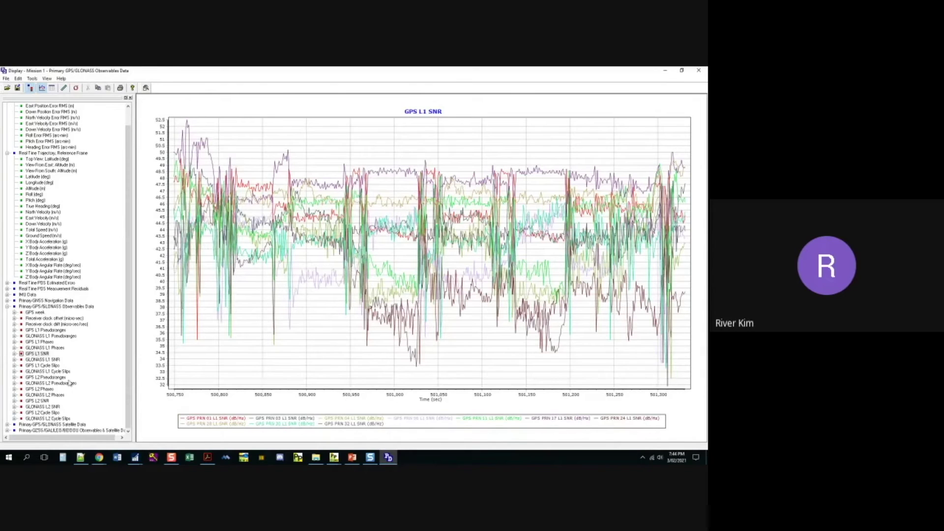
click(44, 401)
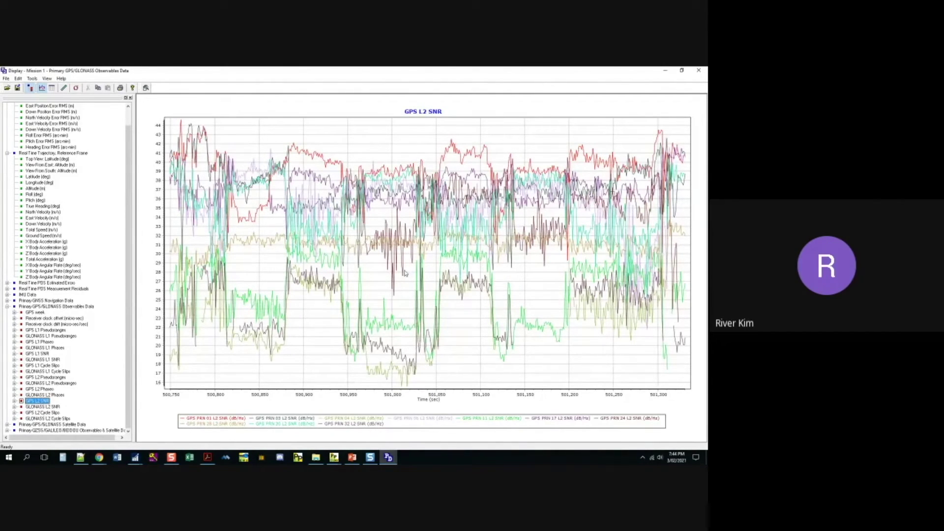
click(6, 307)
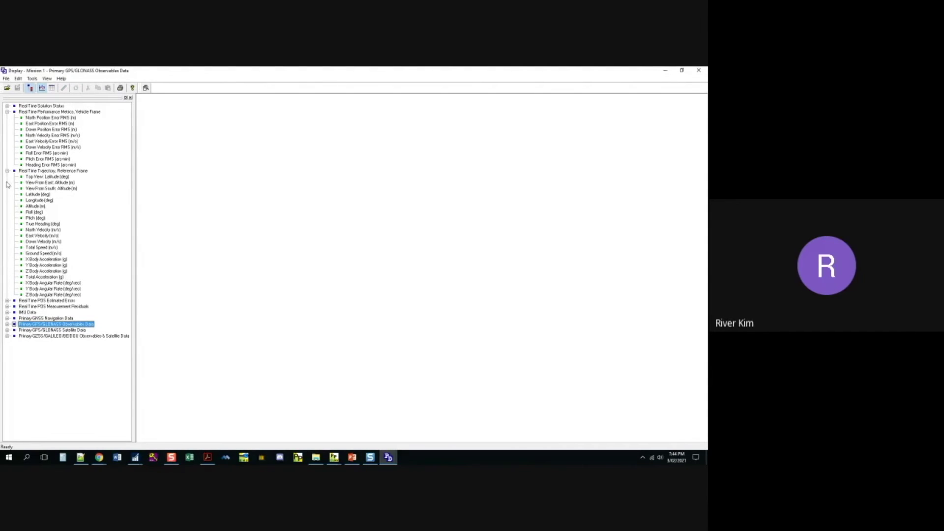
- Compare the Top View plots of the Real Time Trajectory and the Primary GNSS Navigation Data, and close the plot window
click(7, 171)
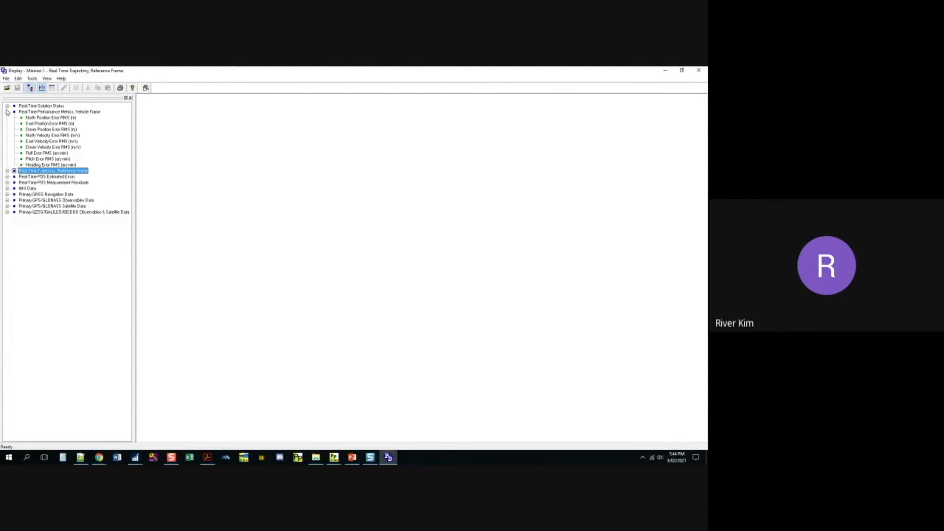
click(7, 170)
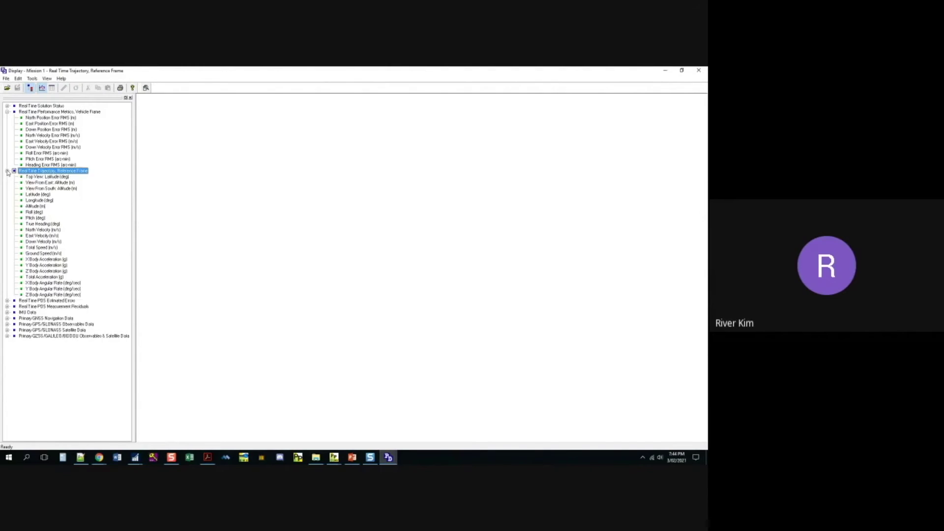
click(33, 177)
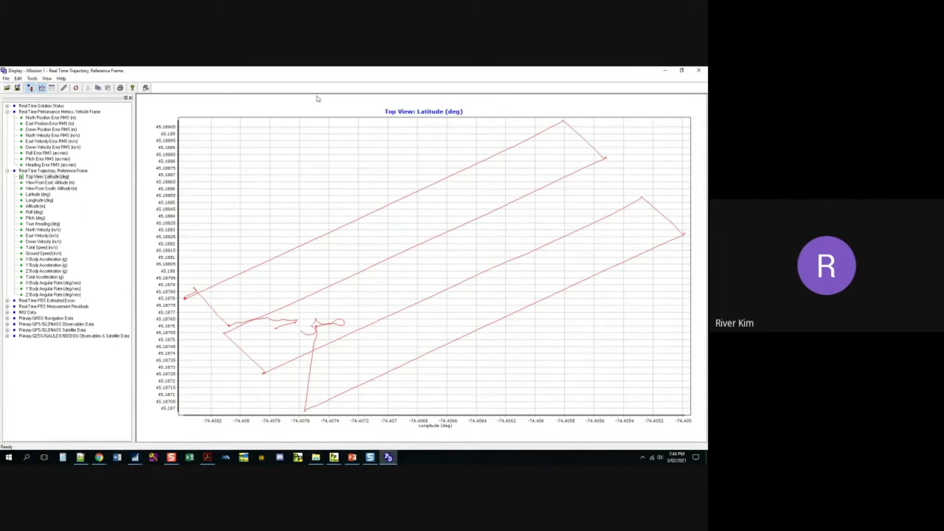
click(7, 319)
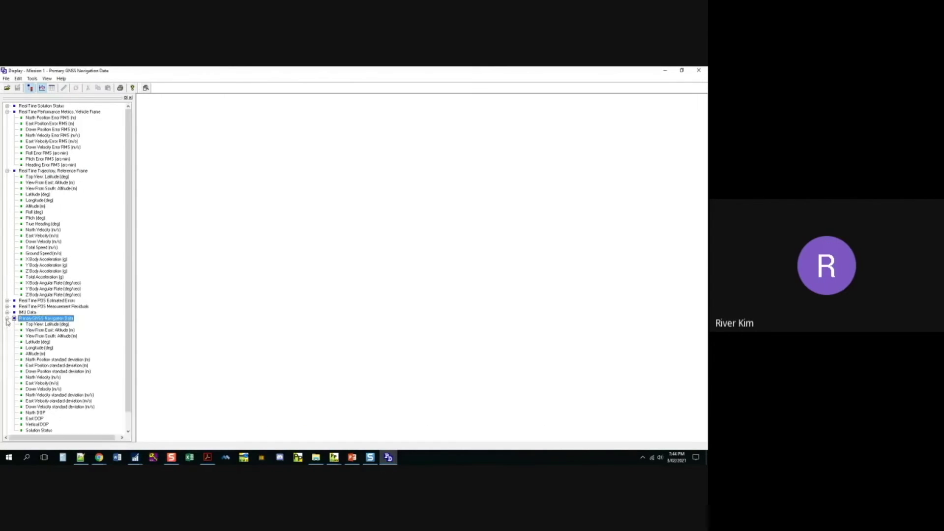
click(33, 324)
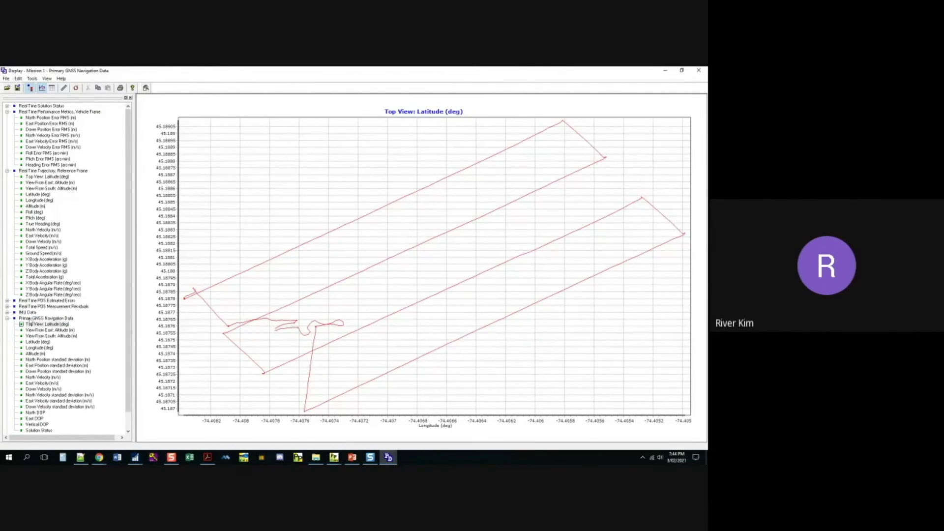
scroll(61, 325, down, 1)
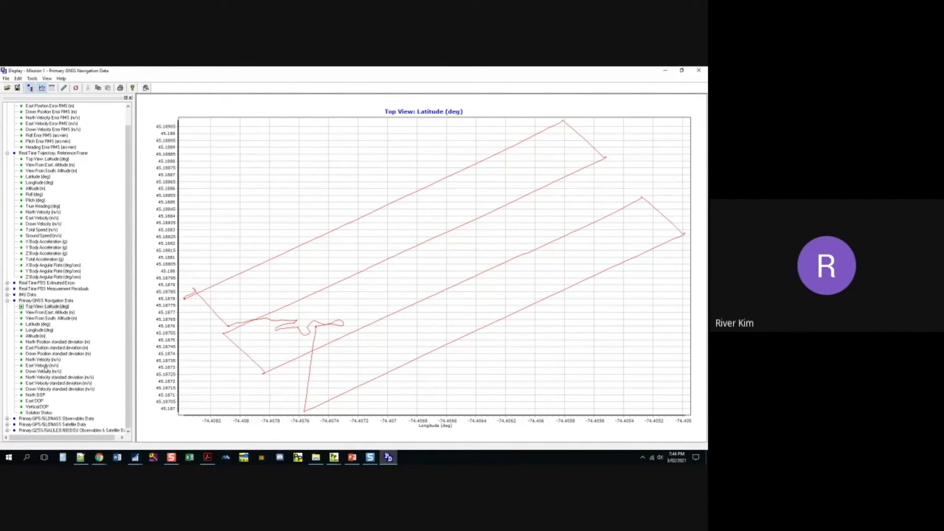
click(47, 301)
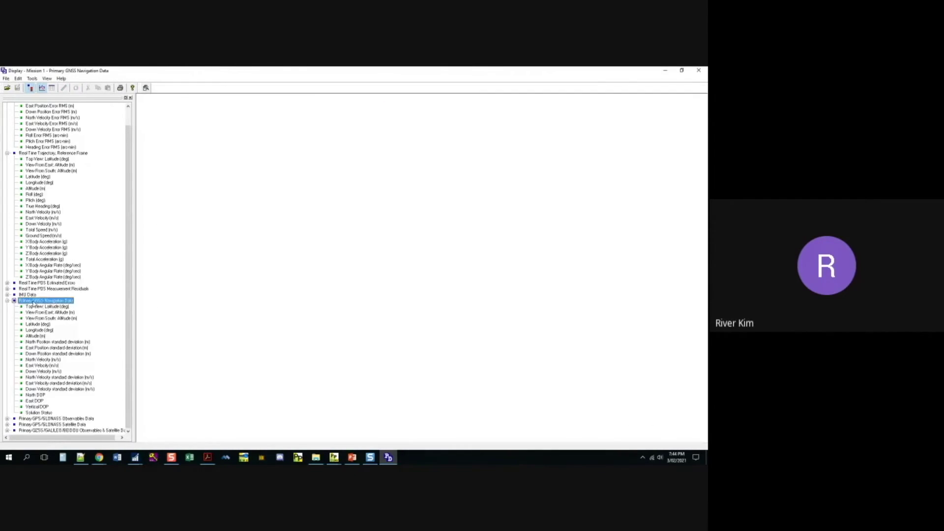
click(46, 307)
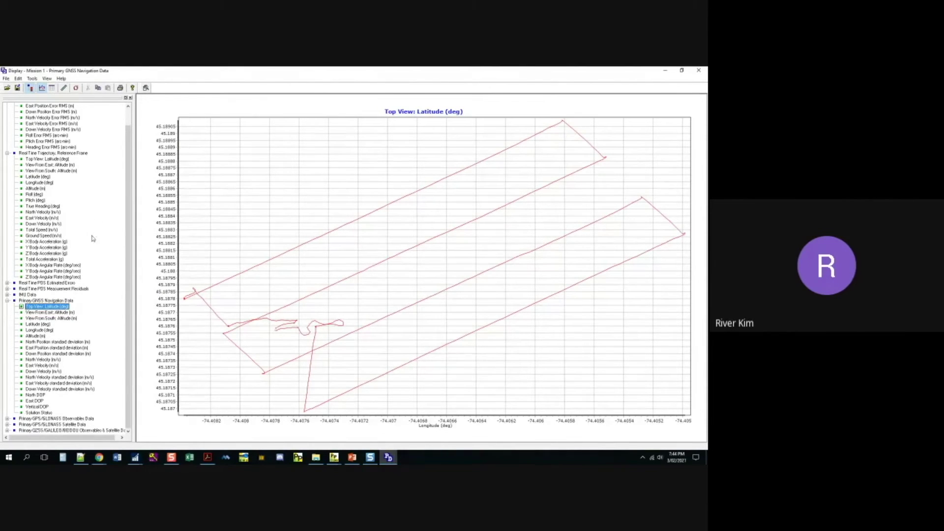
click(44, 160)
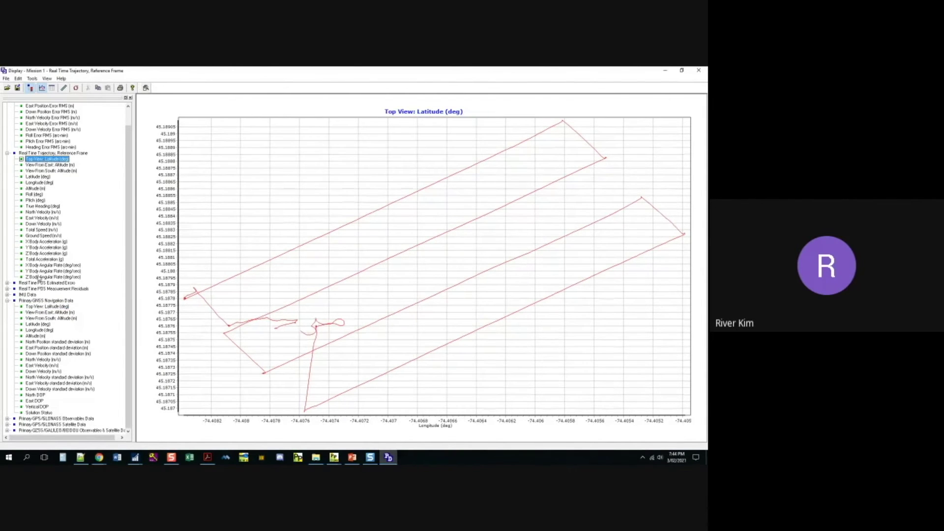
click(42, 307)
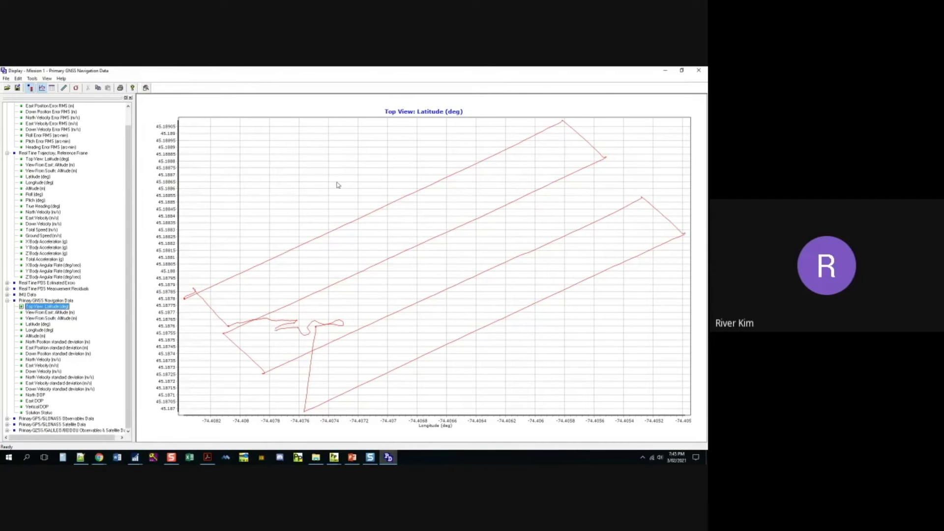
click(699, 70)
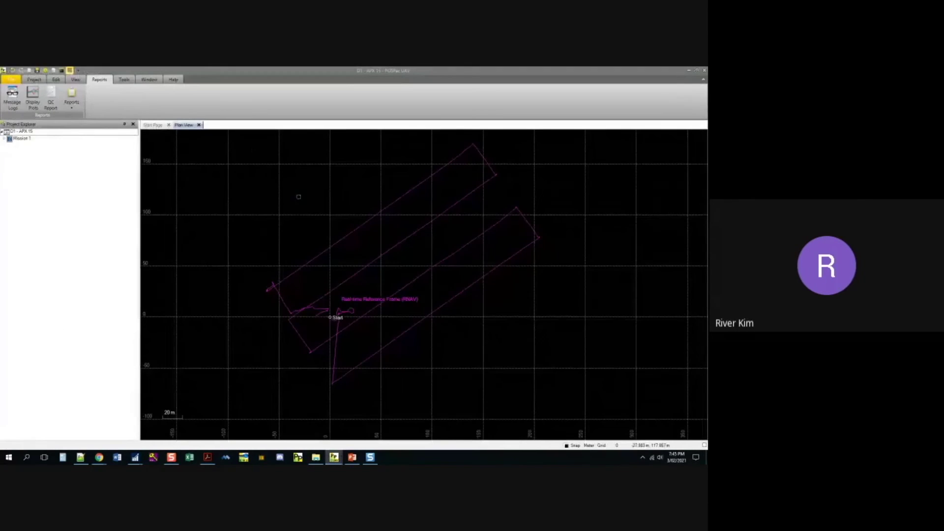
- Import the base station file 40672050.T02 from the dataset's Base folder into the plan view and put the file window away
click(315, 457)
click(535, 247)
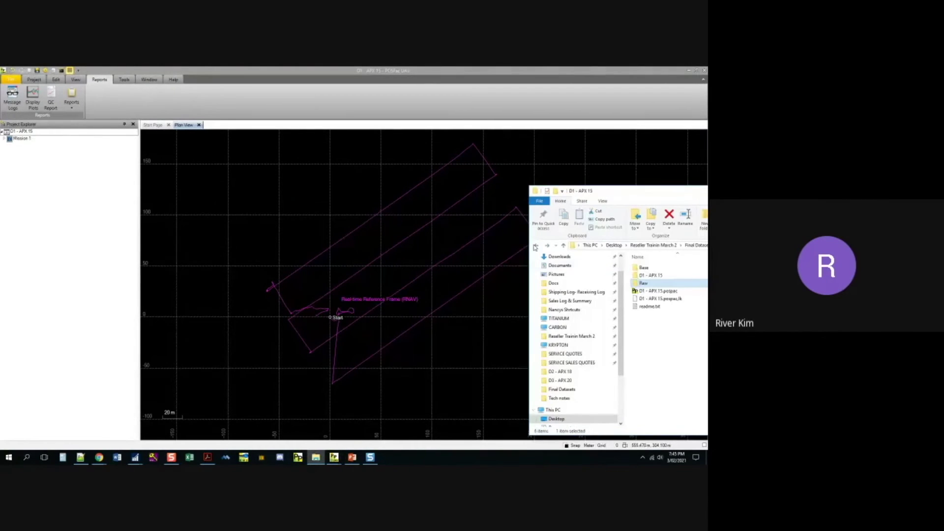
double_click(647, 268)
click(648, 270)
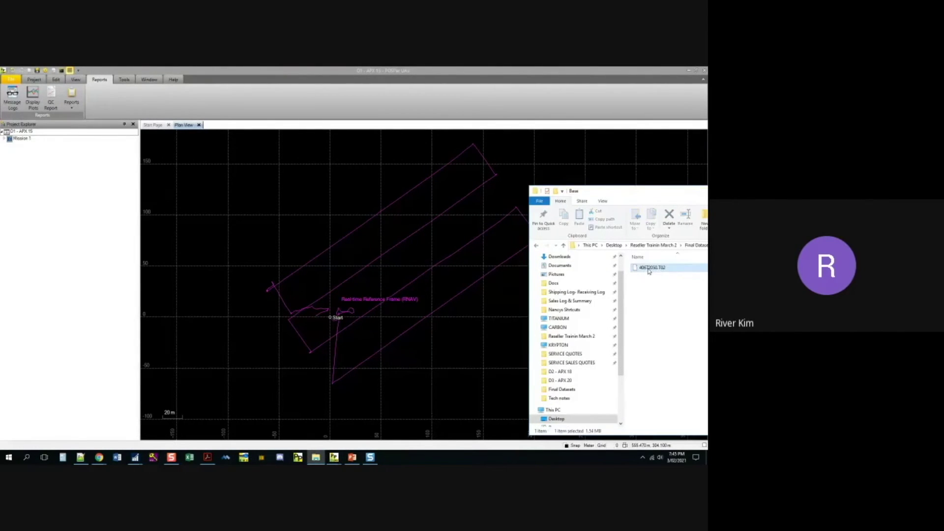
drag(620, 192, 598, 156)
drag(630, 231, 354, 236)
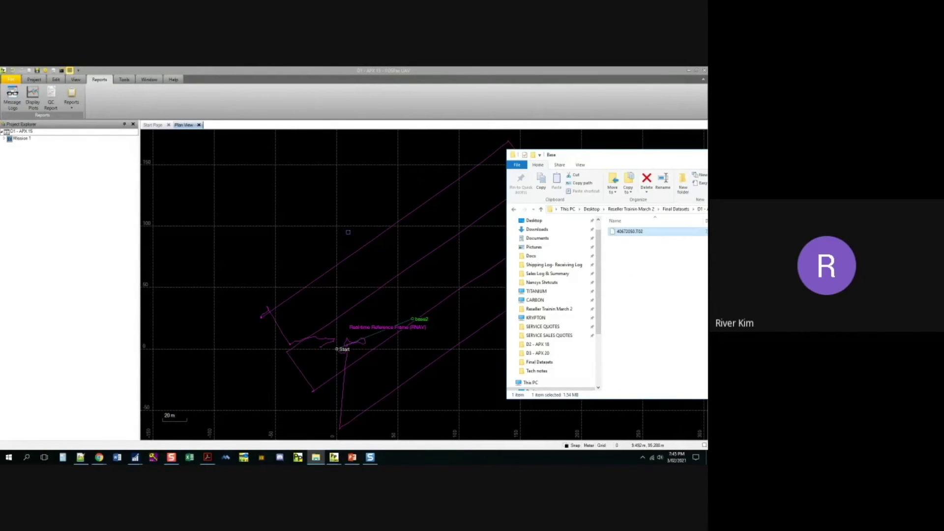
drag(690, 159, 395, 187)
click(640, 184)
- Switch the plan view background to white for viewing the base station and its line to the trajectory start
scroll(413, 353, up, 3)
scroll(346, 339, up, 2)
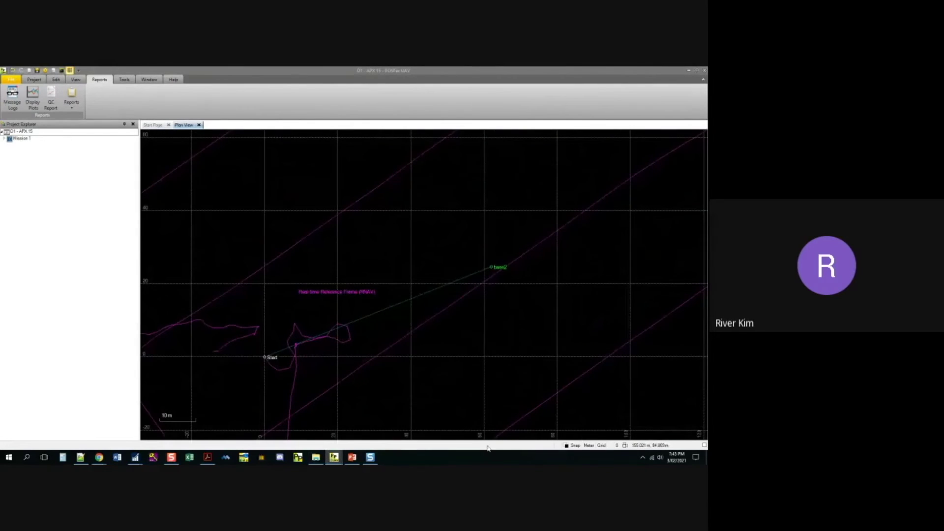
click(566, 445)
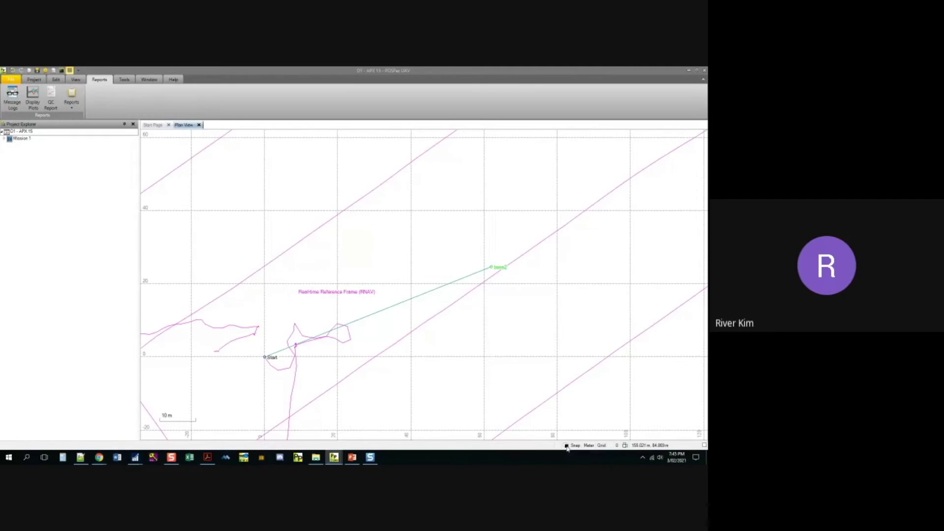
- Toggle the plan view background between black and white to compare the visibility of the base station line, ending on white
click(567, 446)
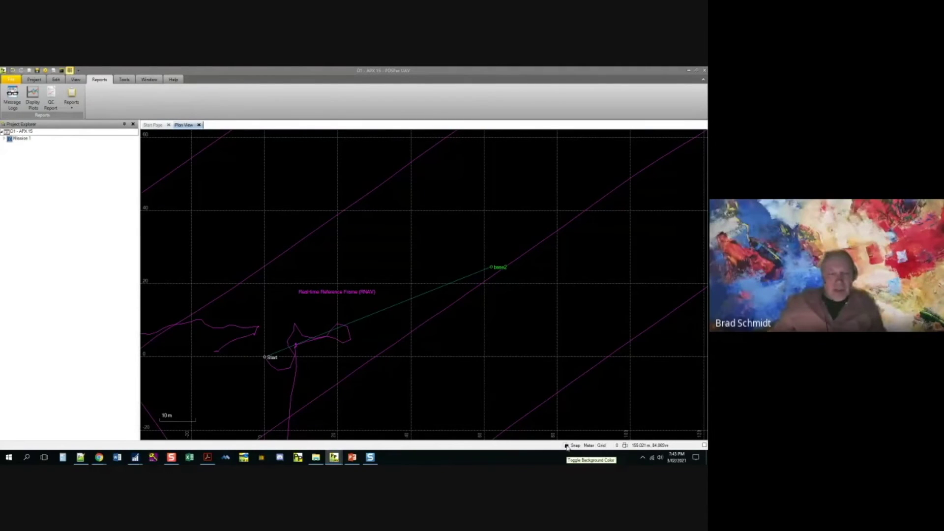
click(567, 446)
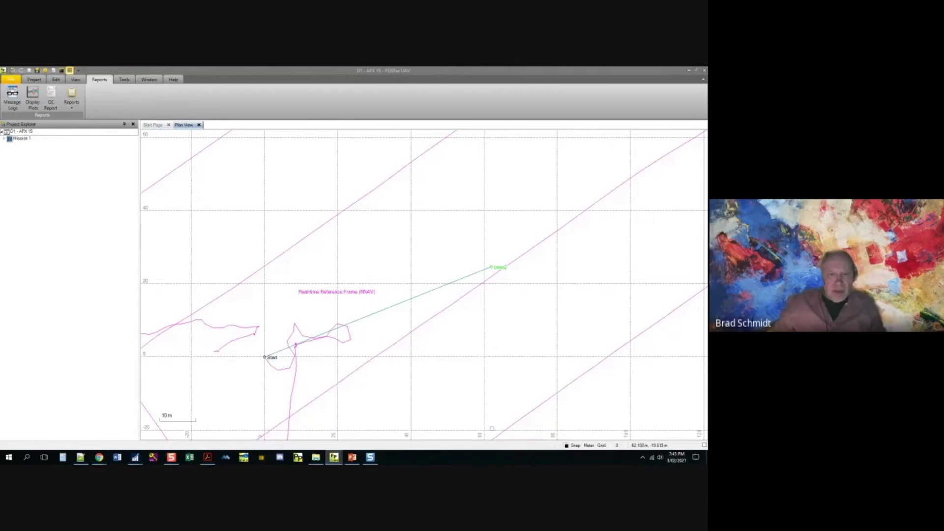
click(567, 446)
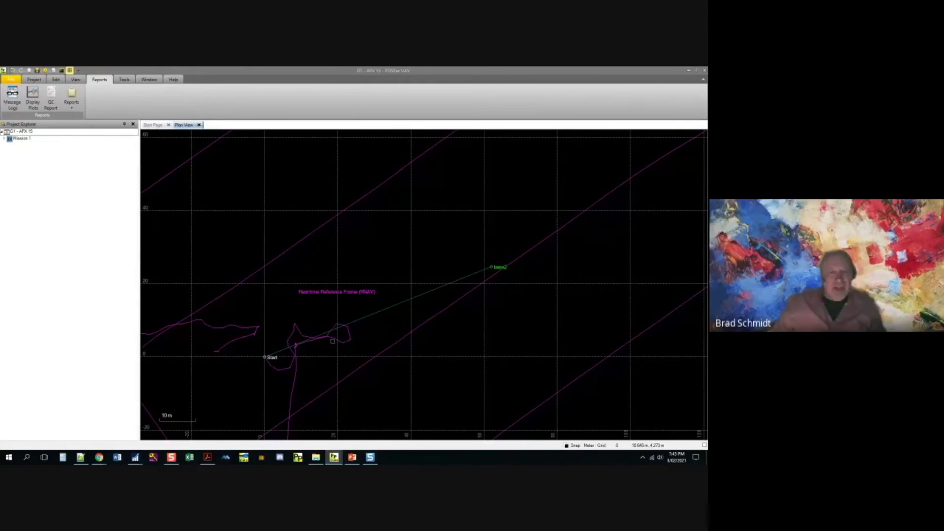
click(566, 446)
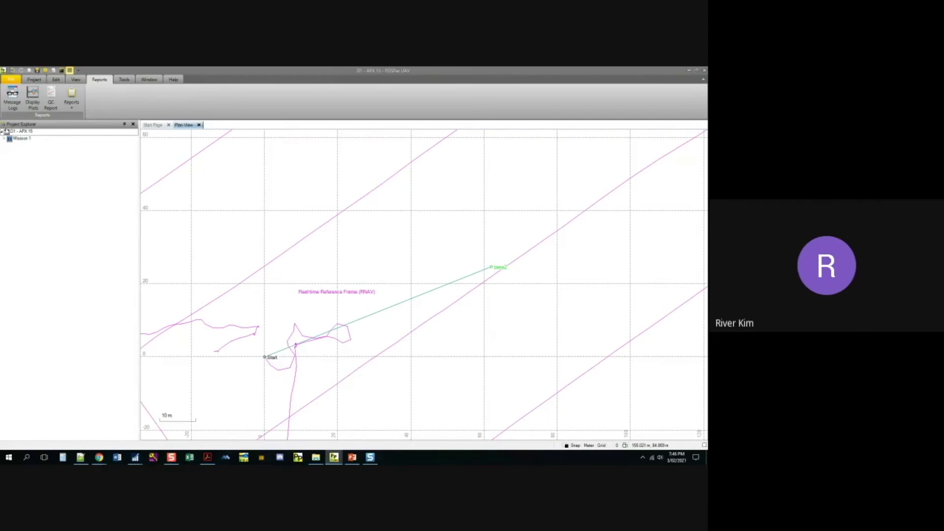
- Expand Mission 1 and its Base Stations in the project tree and bring up the commands for base2
click(41, 81)
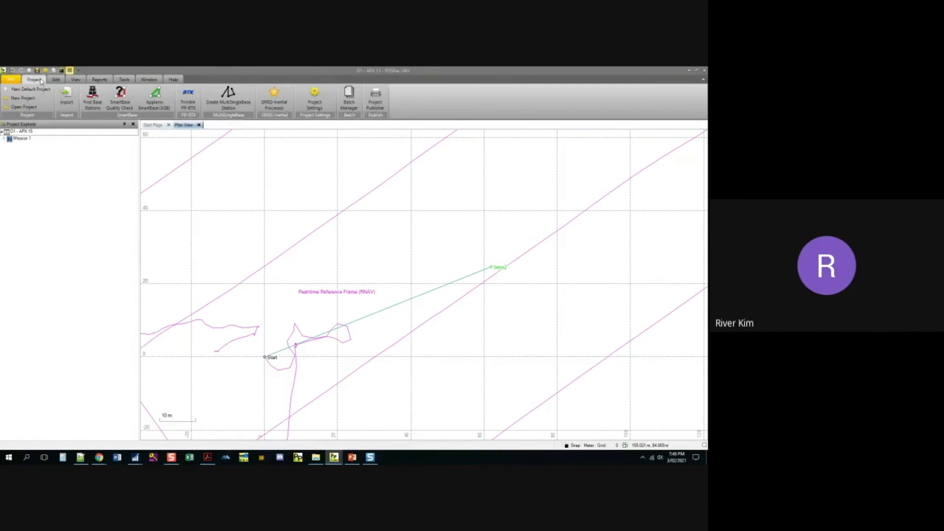
click(77, 79)
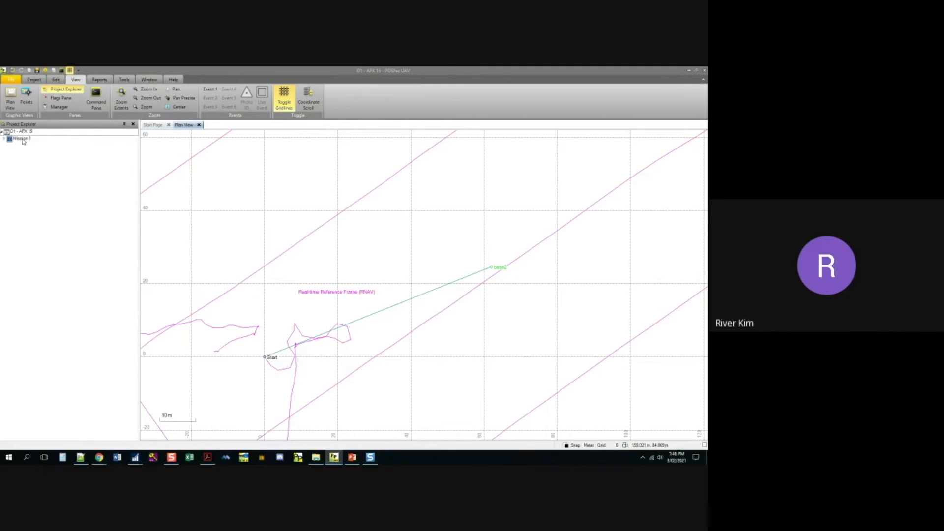
click(4, 140)
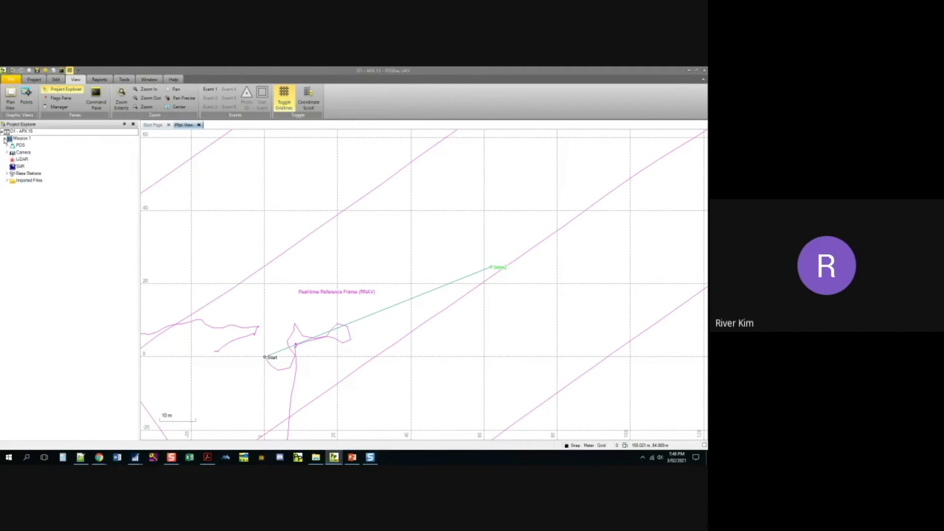
click(7, 174)
right_click(24, 181)
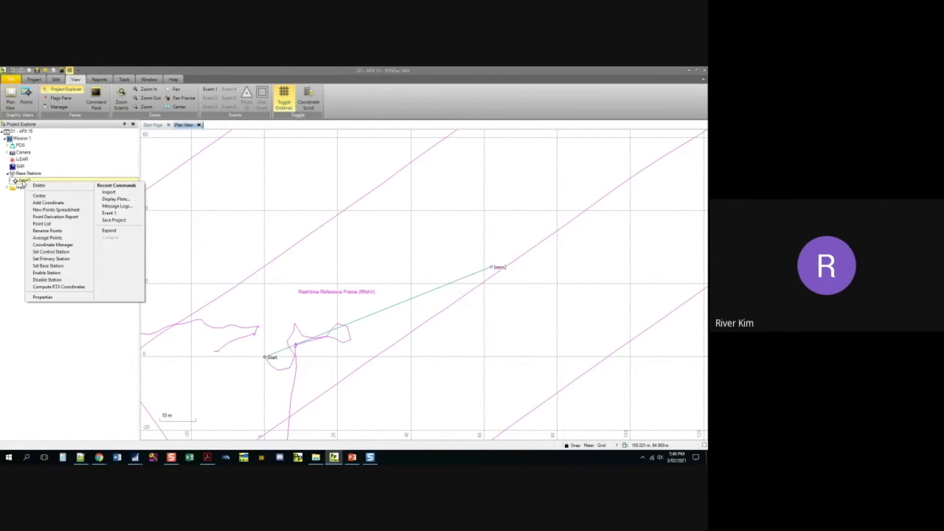
click(489, 269)
right_click(498, 269)
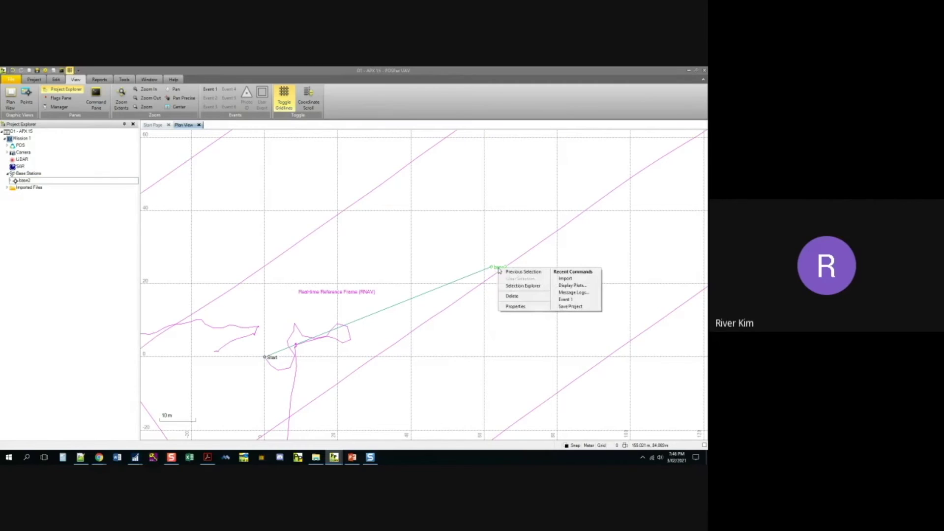
click(500, 270)
right_click(501, 269)
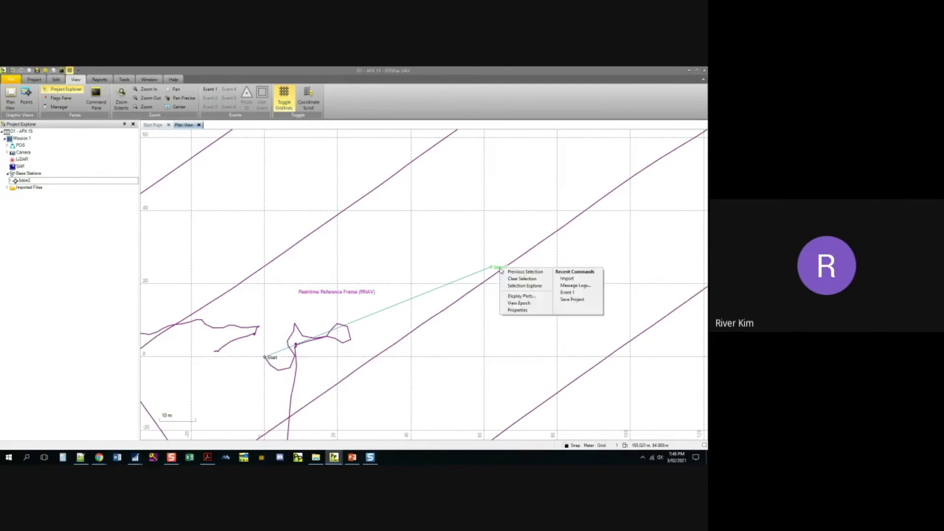
click(522, 279)
right_click(498, 269)
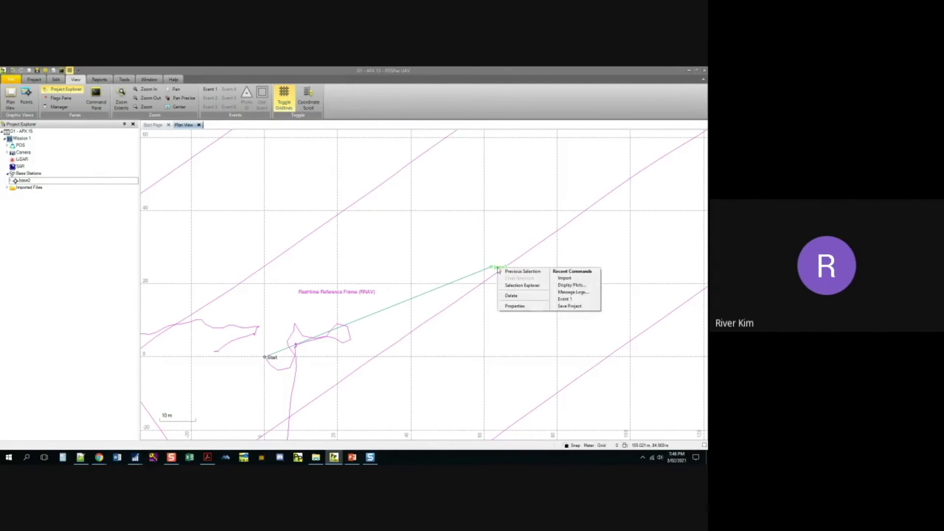
click(497, 269)
right_click(495, 271)
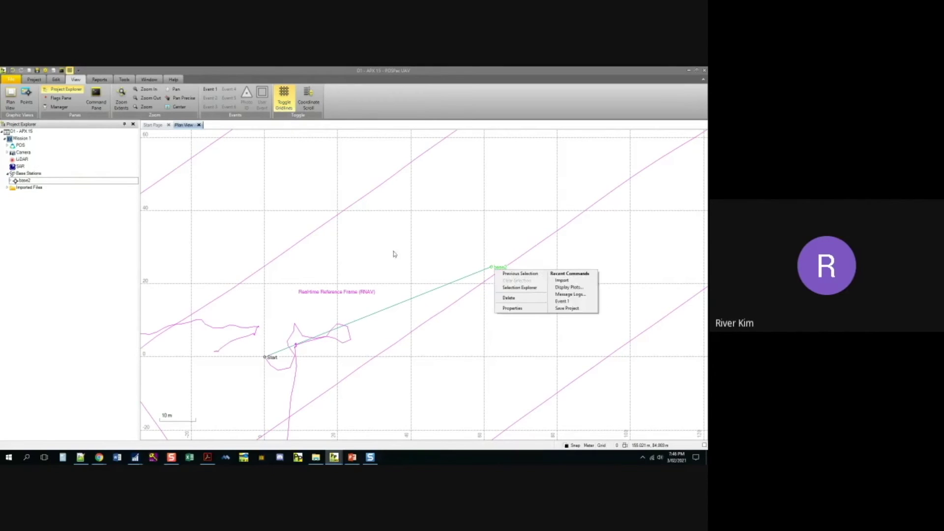
- Set base2 as the base station from the project tree and dismiss the GNSS QC statistics
click(26, 180)
right_click(26, 181)
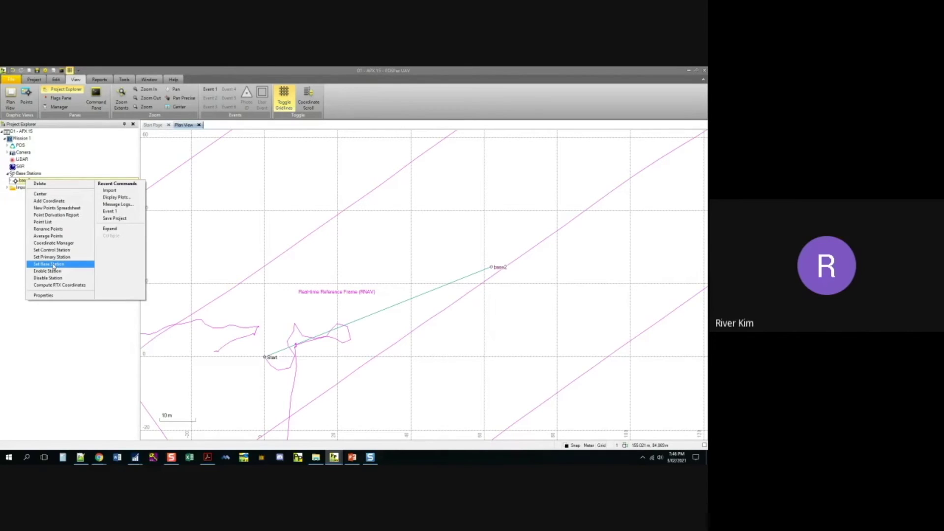
click(58, 266)
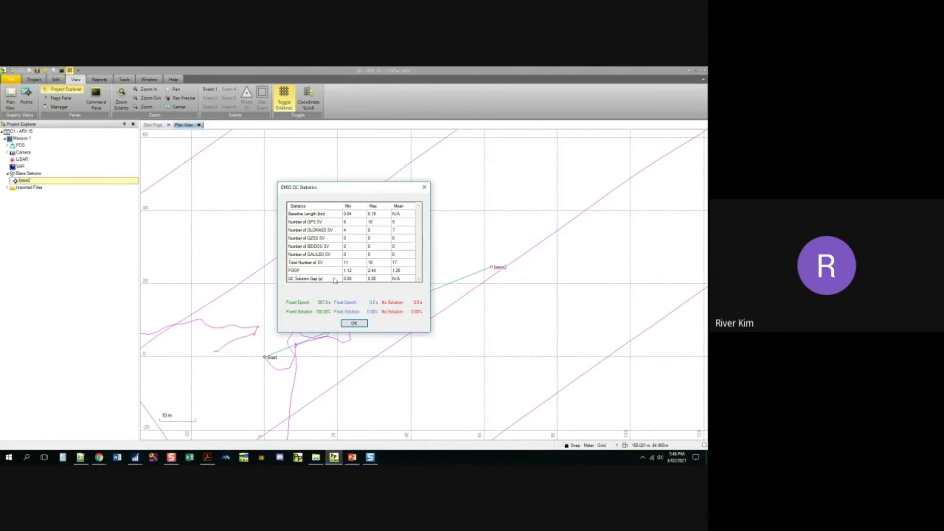
click(353, 324)
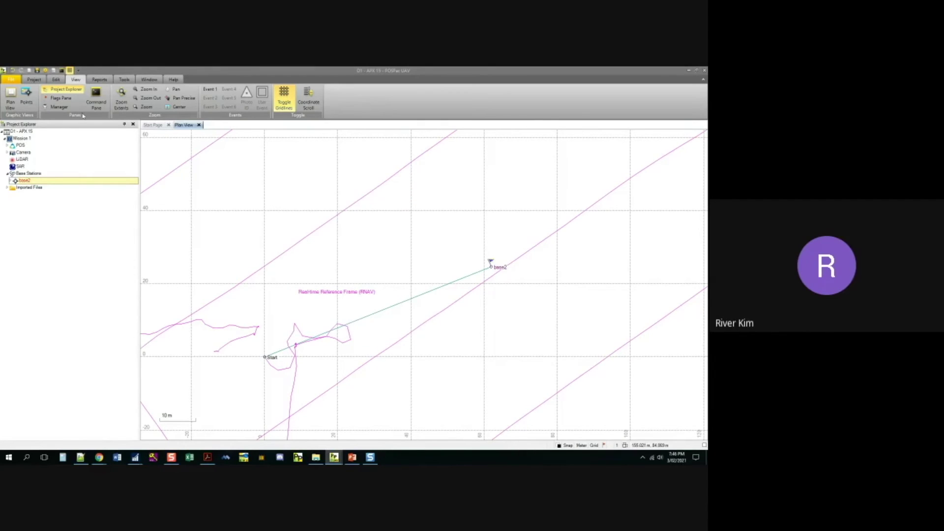
- Run the GNSS-Inertial Processor on Mission 1 with the IN-Fusion Single Base mode
click(42, 80)
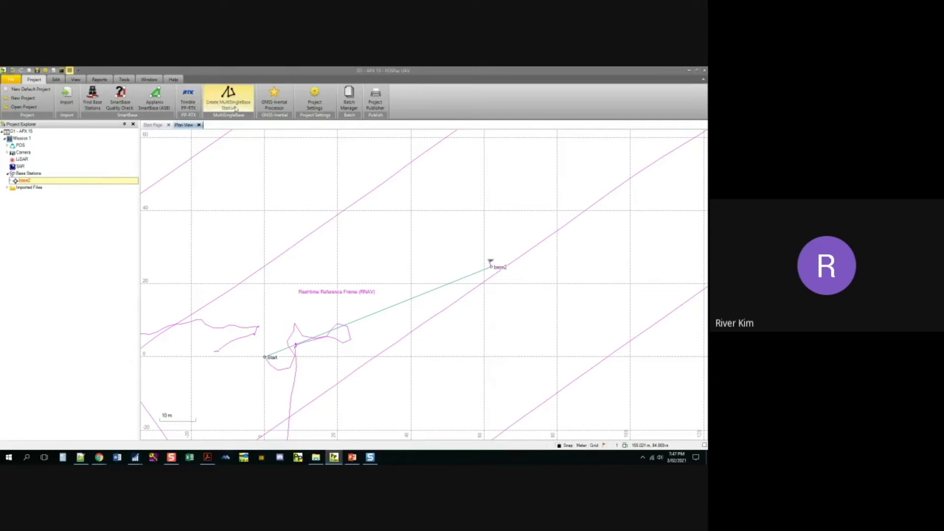
click(278, 104)
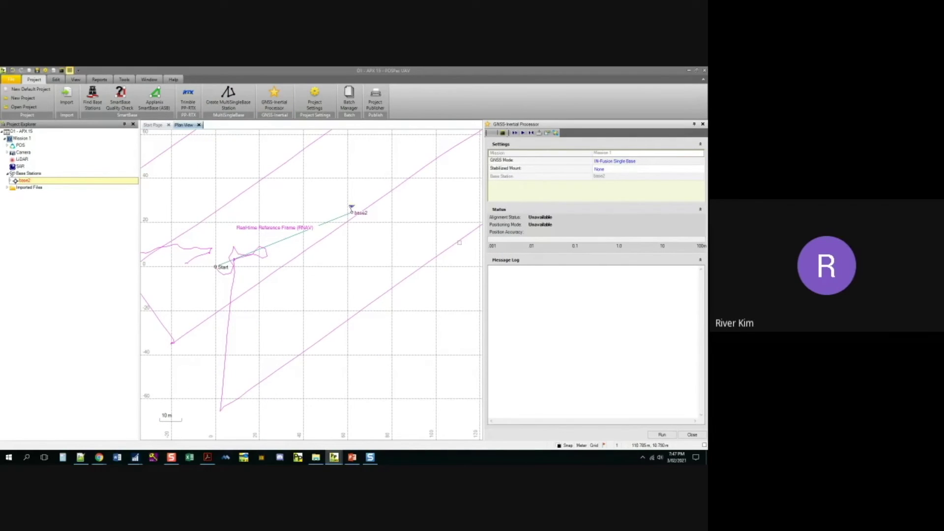
click(626, 165)
click(662, 435)
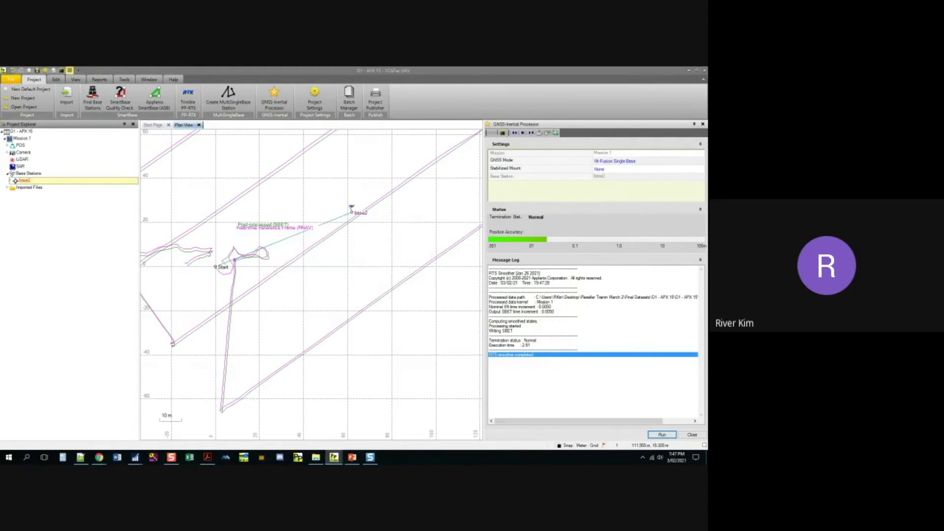
- Compare the post-processed (SBET) trajectory with the real-time (RNAV) trajectory near the start point in the plan view
scroll(306, 253, down, 2)
scroll(277, 279, up, 4)
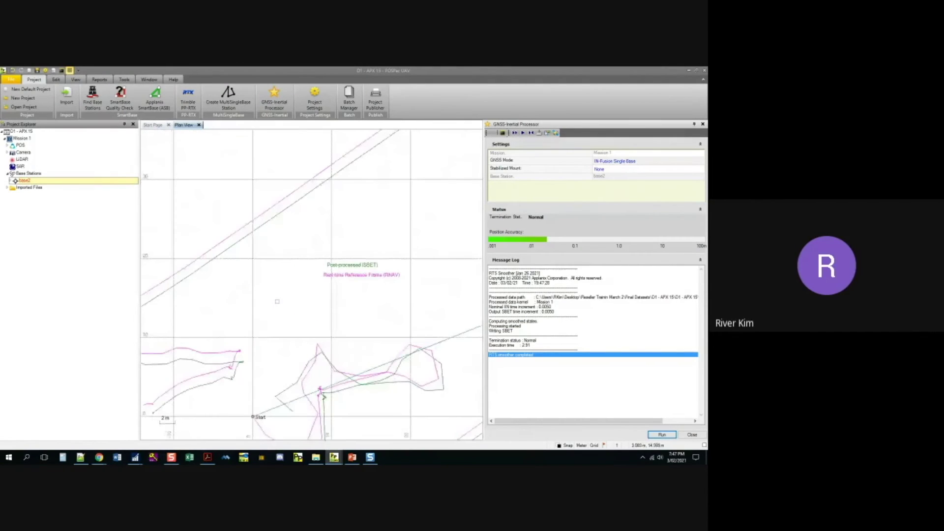
scroll(225, 271, up, 1)
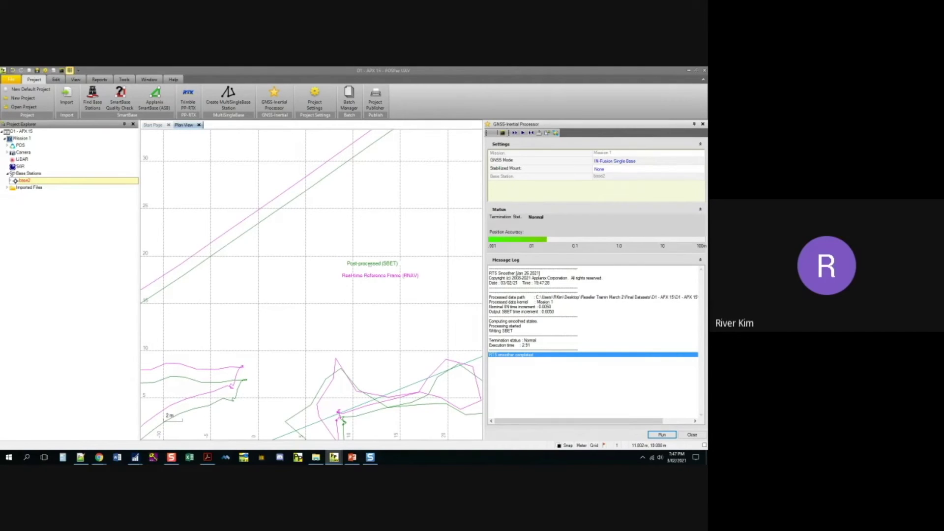
scroll(272, 249, down, 2)
scroll(287, 349, down, 3)
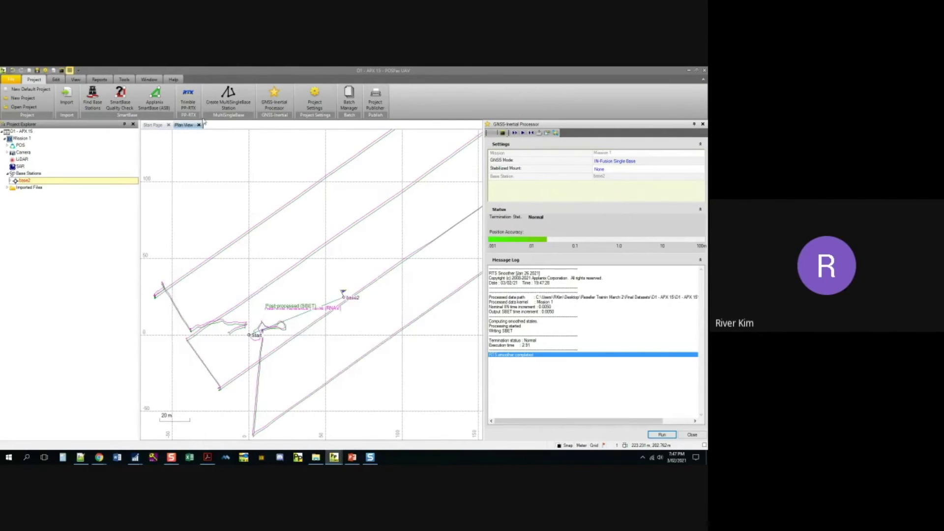
- Read the Forward Processing message log through to its end and close the message logs
click(97, 80)
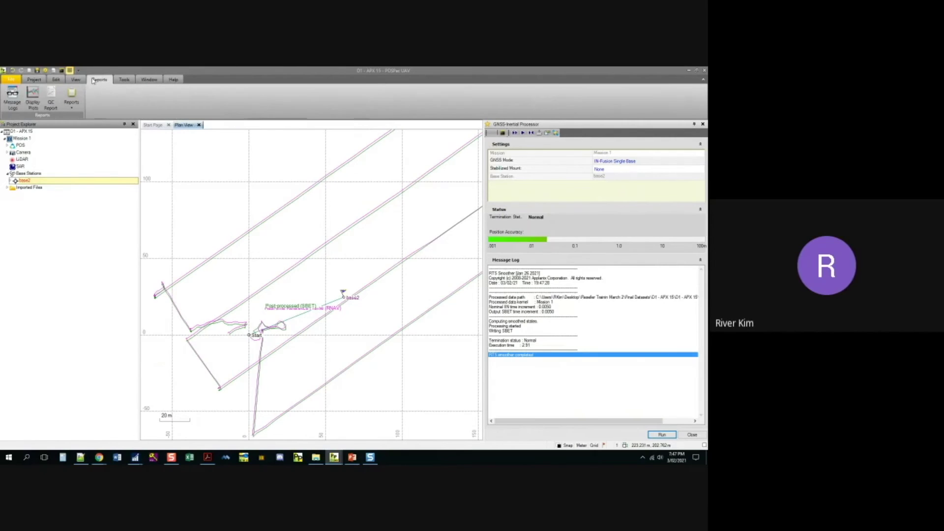
click(13, 96)
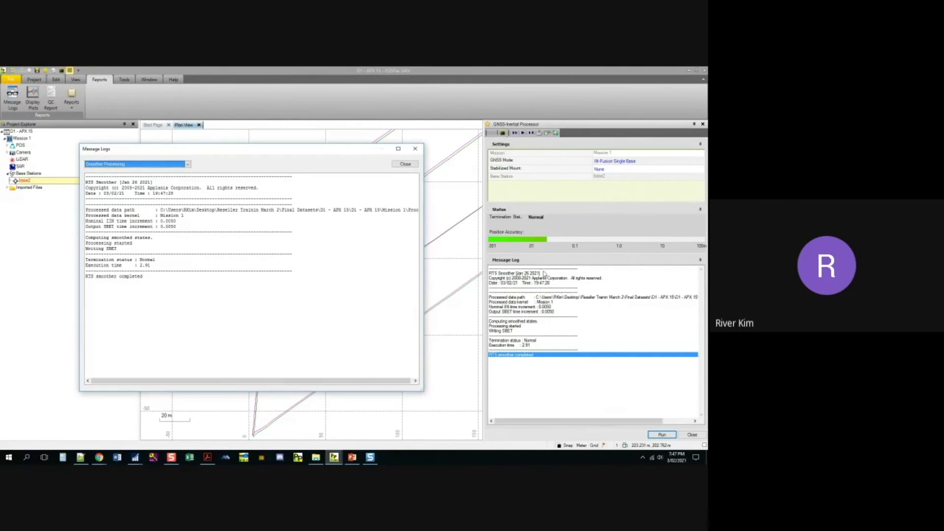
click(187, 164)
click(142, 192)
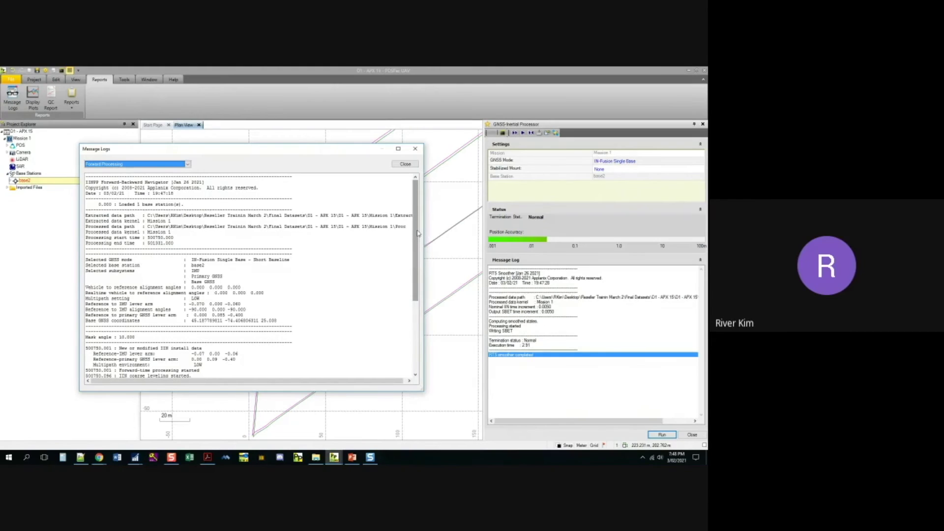
scroll(416, 233, down, 7)
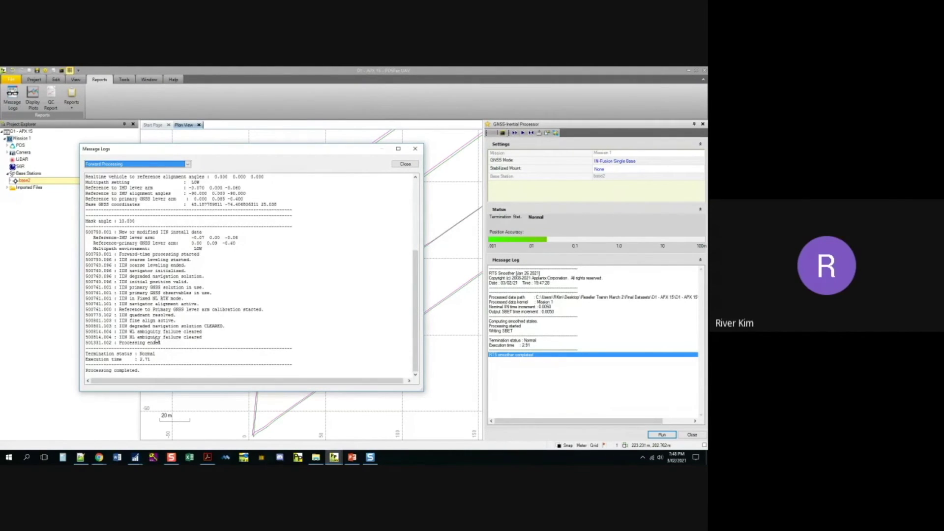
click(415, 148)
- Open the display plots and view the Processing Mode plot under Solution Status in a maximized window
click(39, 96)
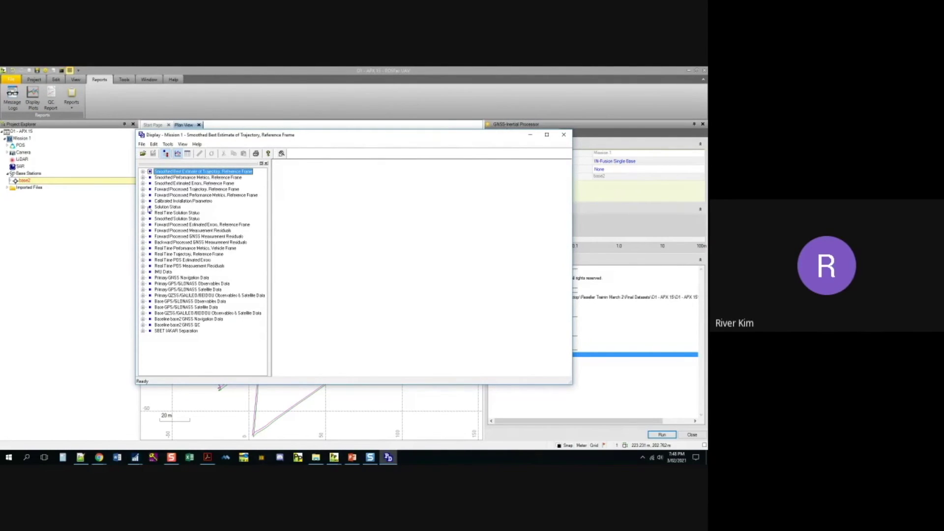
click(149, 206)
click(143, 207)
click(143, 206)
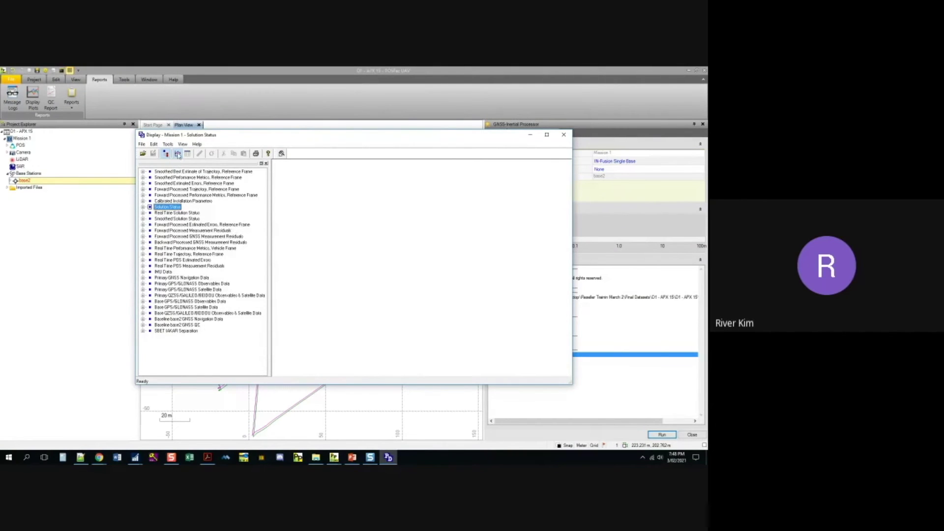
click(143, 207)
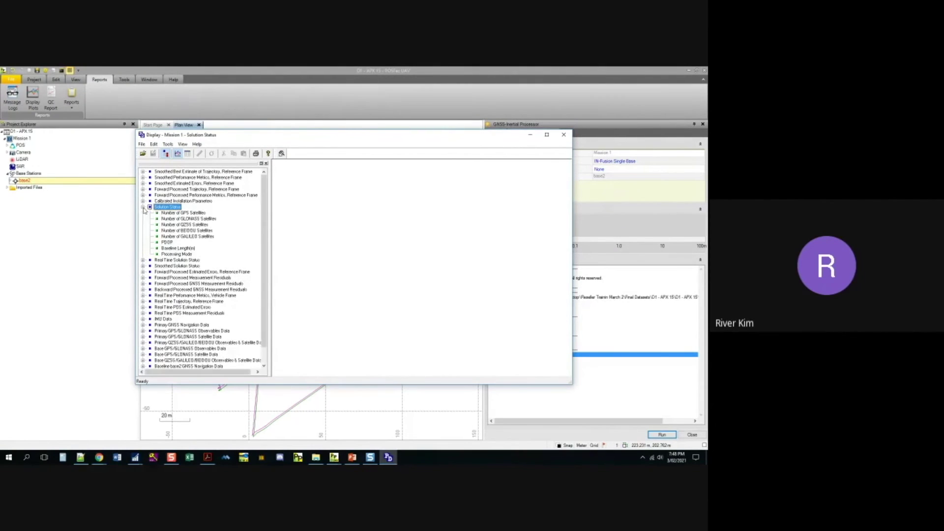
click(177, 254)
drag(285, 134, 285, 67)
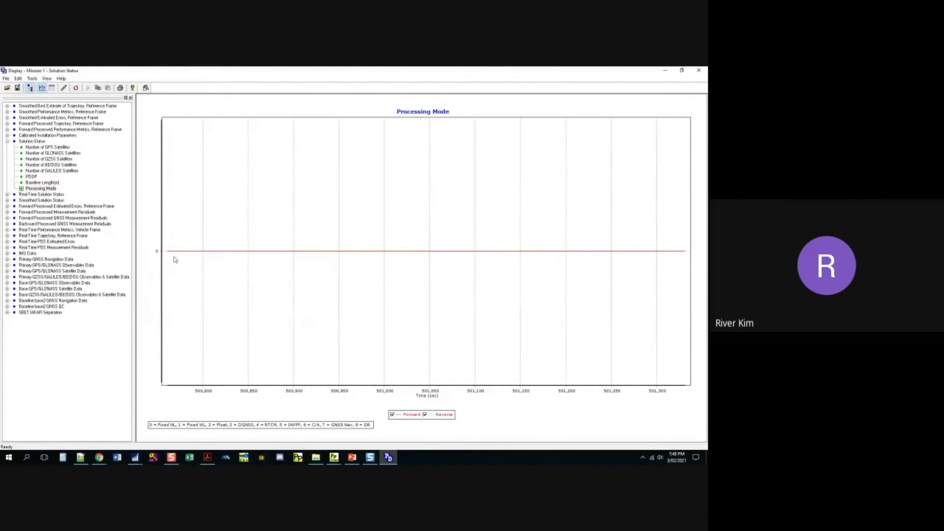
- Plot the North, East and Down components of the SBET IAKAR Separation together in one graph
click(7, 313)
click(32, 318)
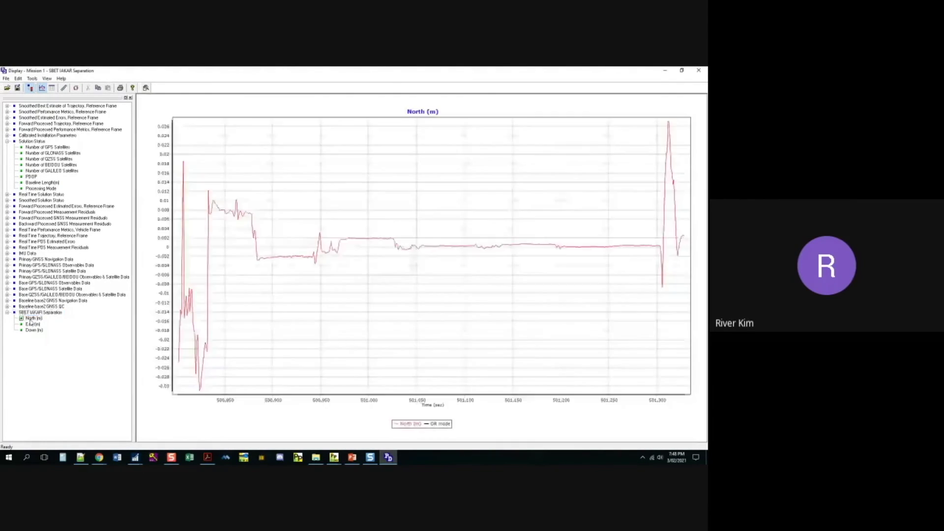
shift+click(33, 330)
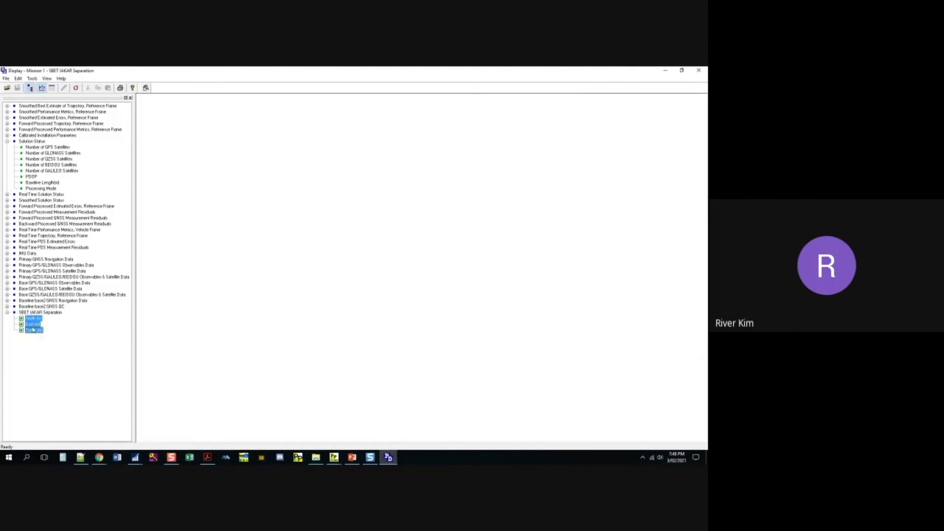
right_click(35, 328)
click(51, 347)
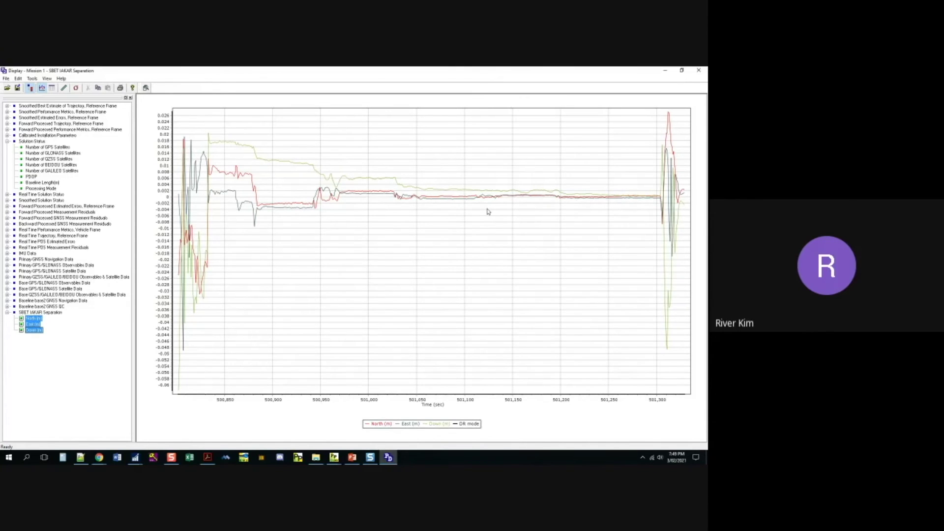
- Review the X, Y and Z Reference-Primary GNSS Lever Arm plots under Calibrated Installation Parameters
click(7, 142)
click(7, 136)
click(44, 142)
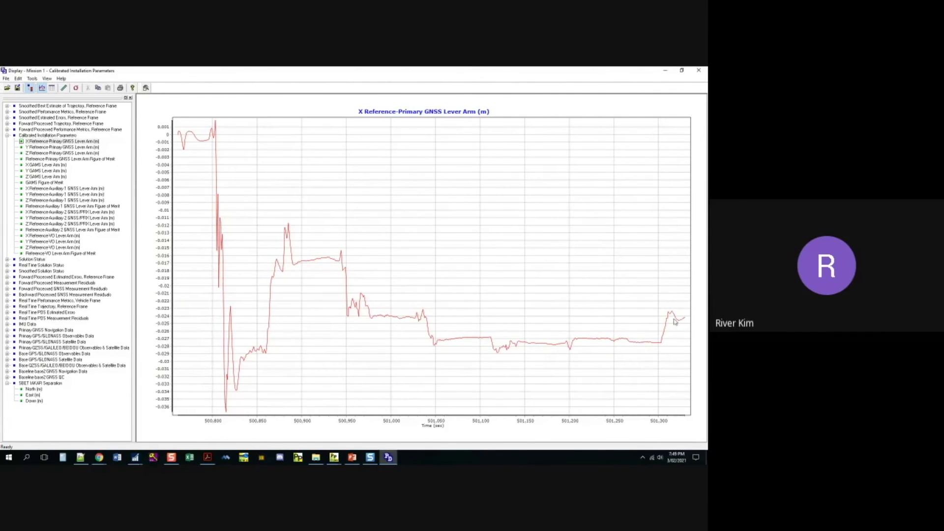
click(38, 147)
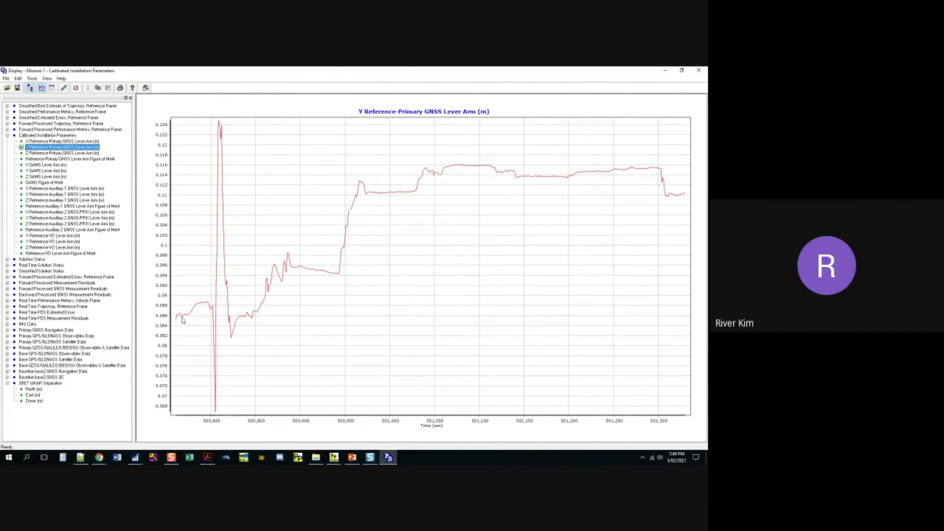
click(38, 153)
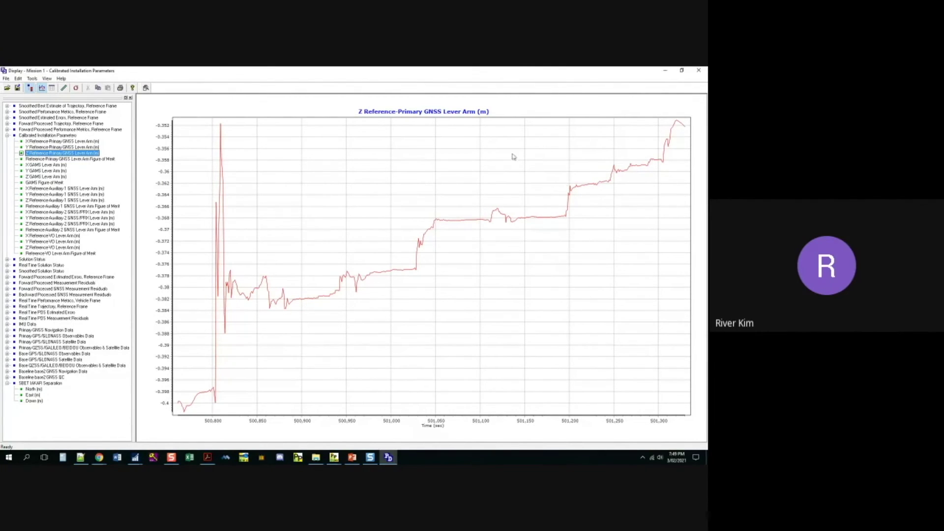
- Plot the North, East and Down Position Error RMS of the Smoothed Performance Metrics in one graph, and close the display window after reviewing it
click(7, 136)
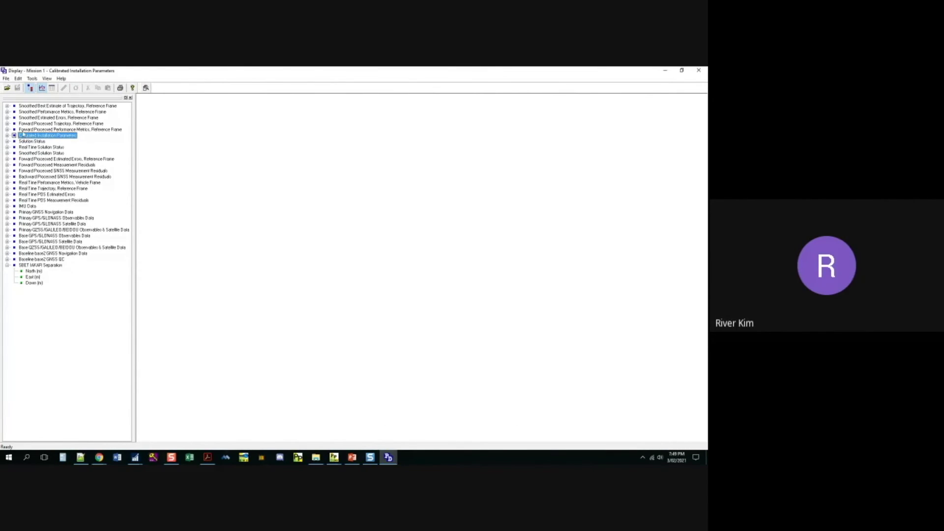
click(7, 112)
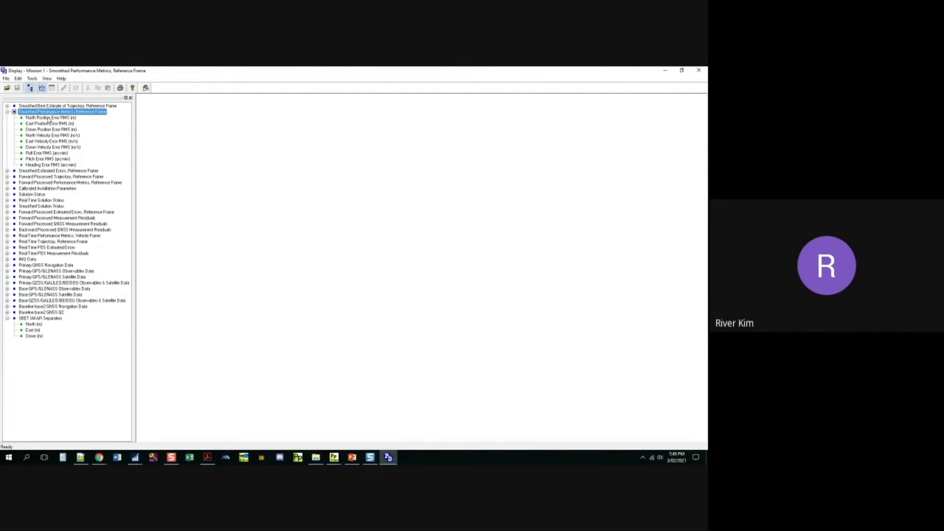
click(49, 118)
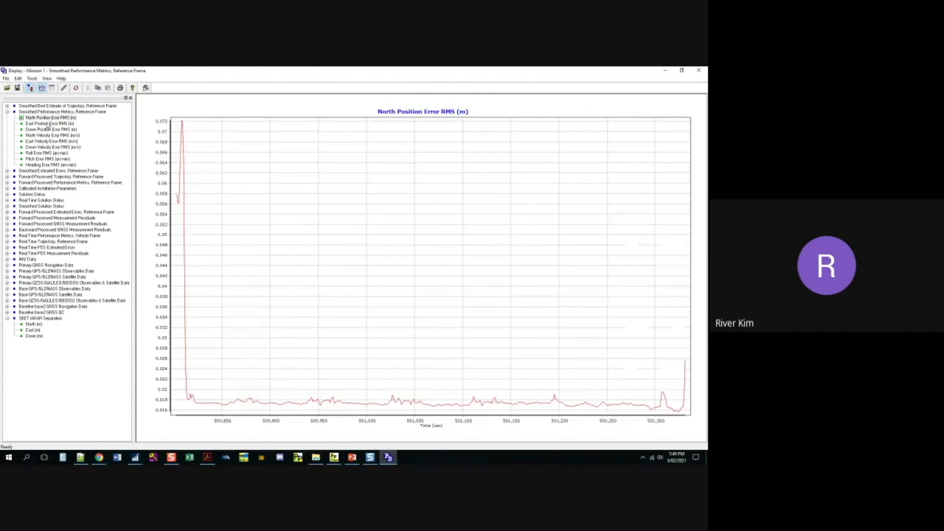
shift+click(45, 130)
right_click(45, 130)
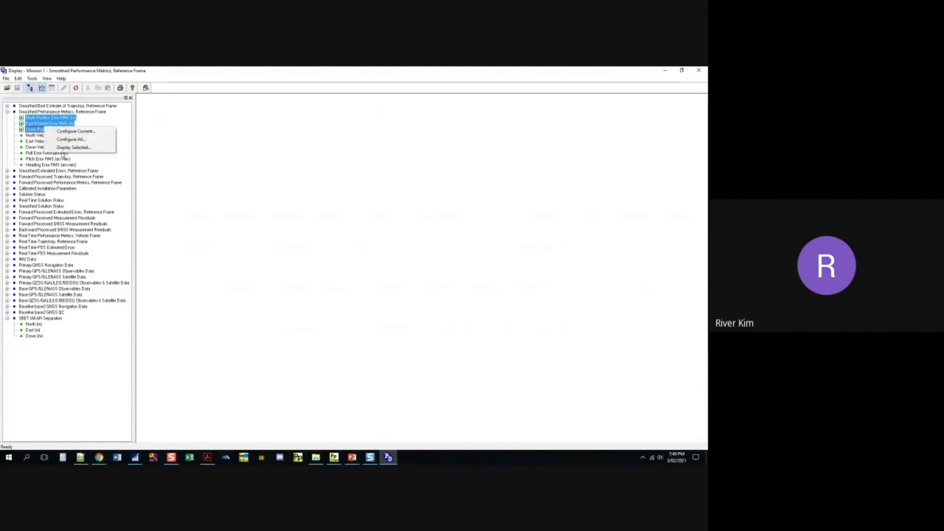
click(67, 153)
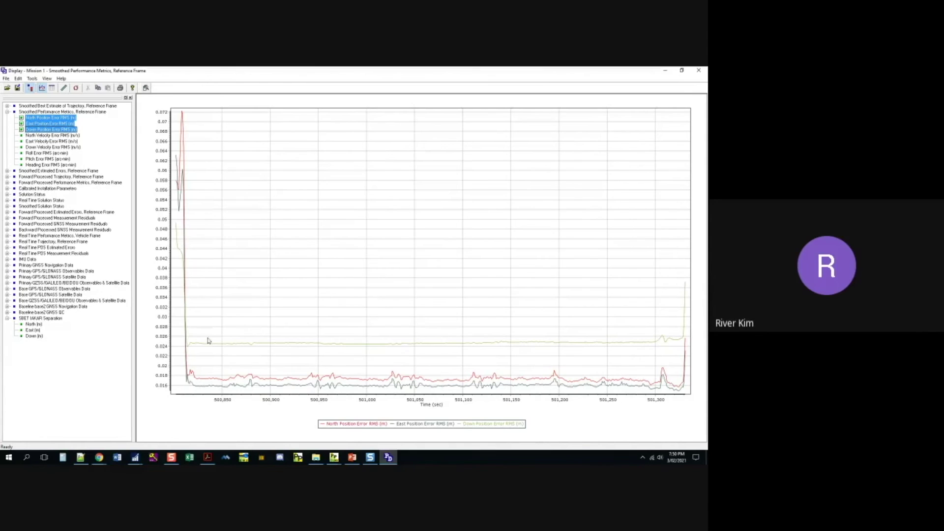
click(702, 70)
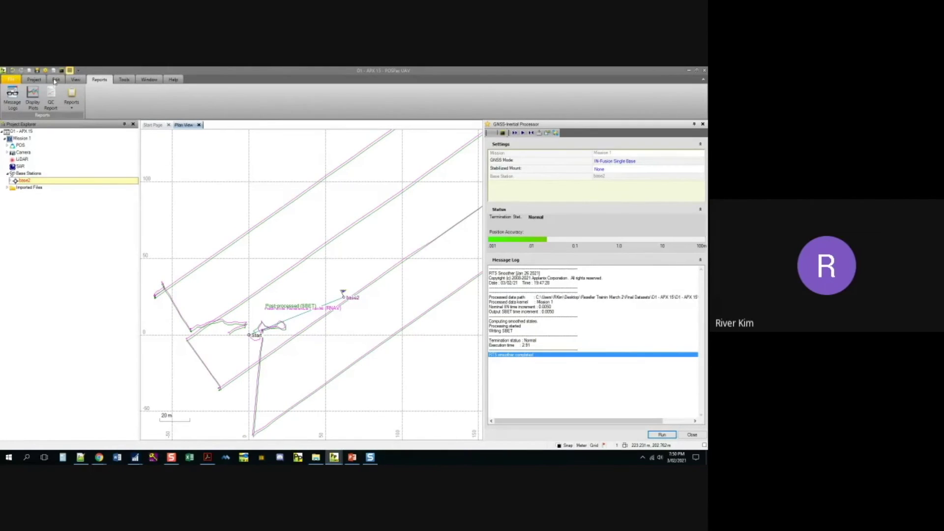
- Export the post-processed solution in ASCII format with all records, ellipsoid height, metre coordinates and decimal-degree latitude and longitude
click(122, 80)
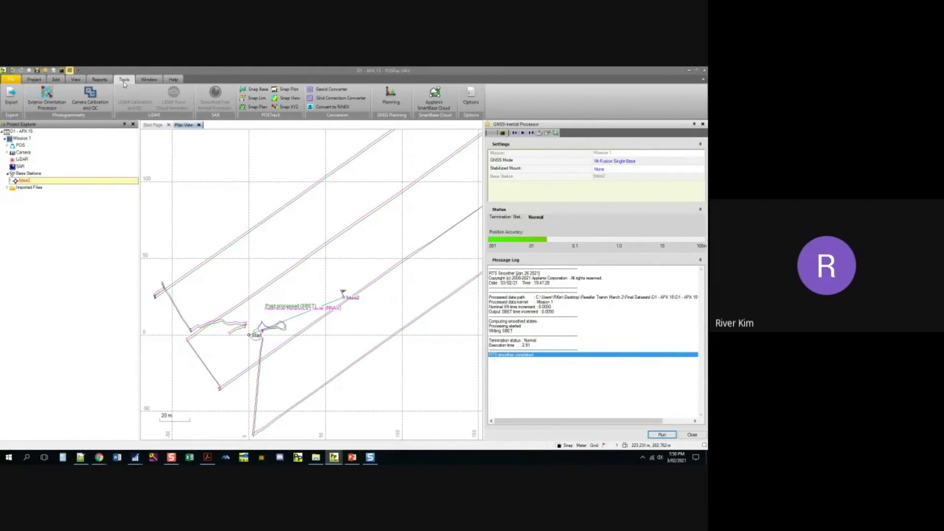
click(9, 94)
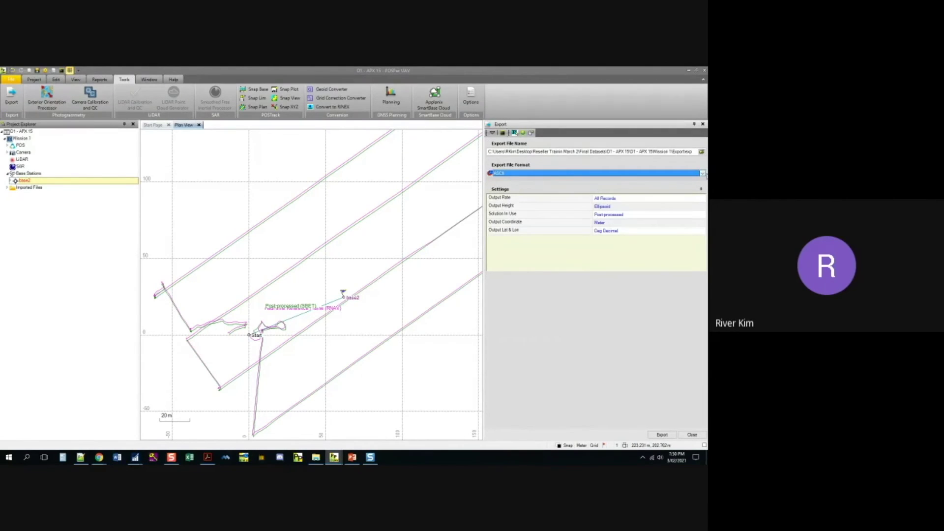
click(703, 174)
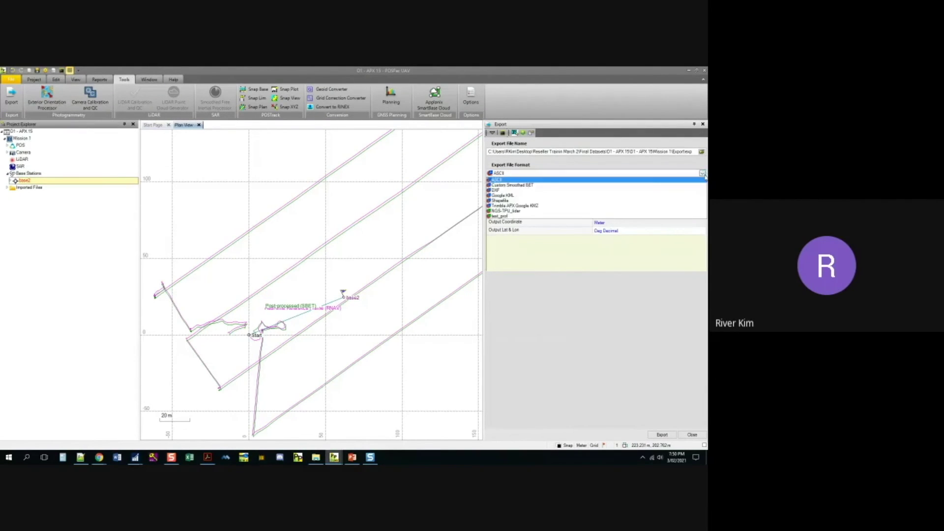
click(505, 181)
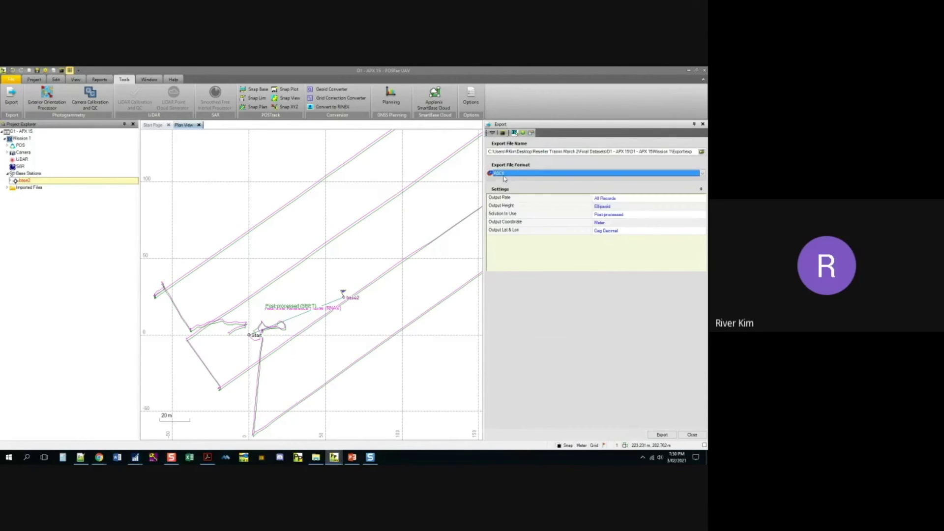
click(621, 266)
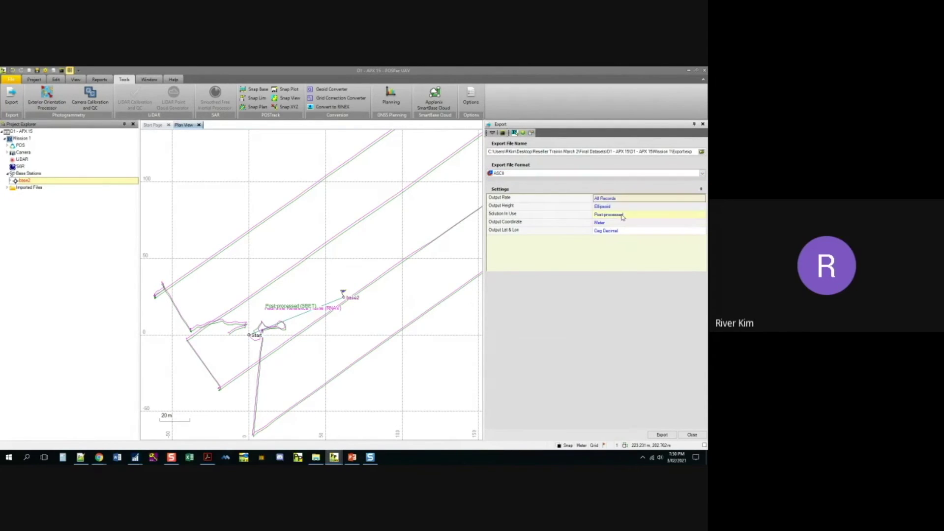
click(621, 215)
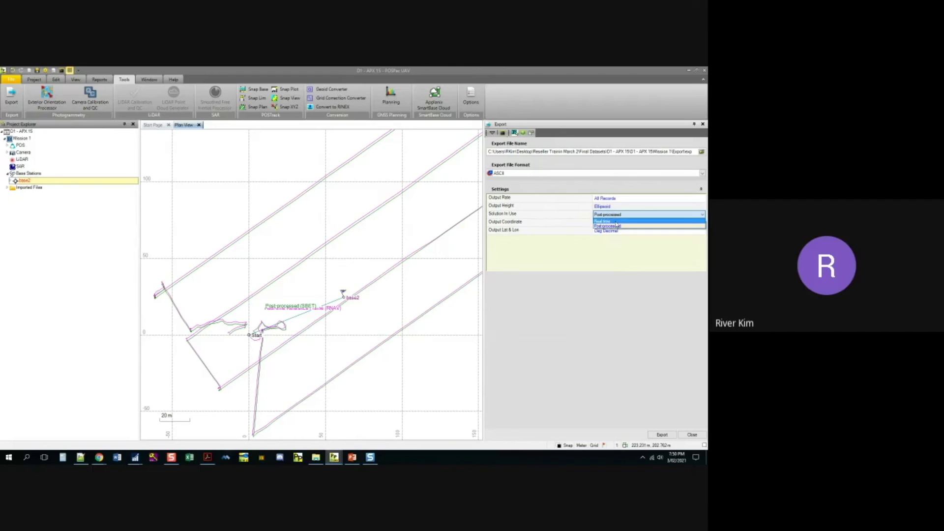
click(615, 226)
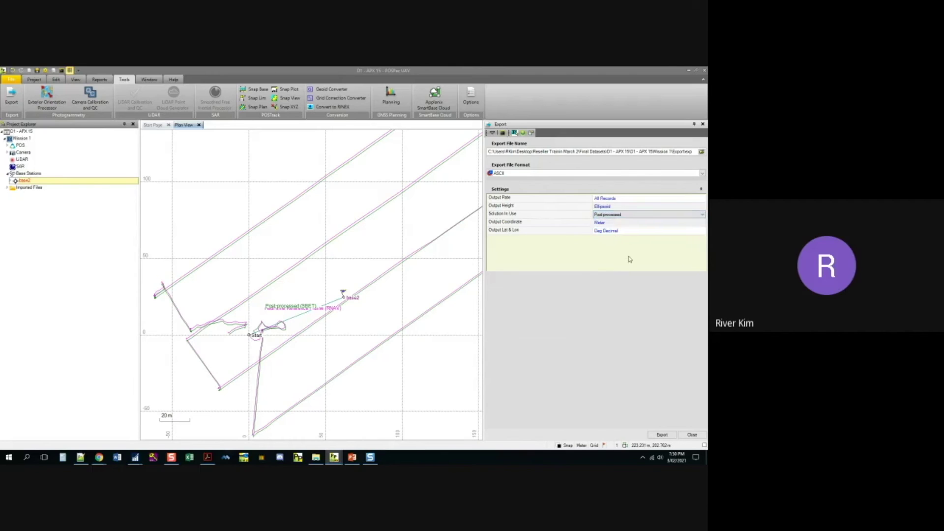
click(667, 437)
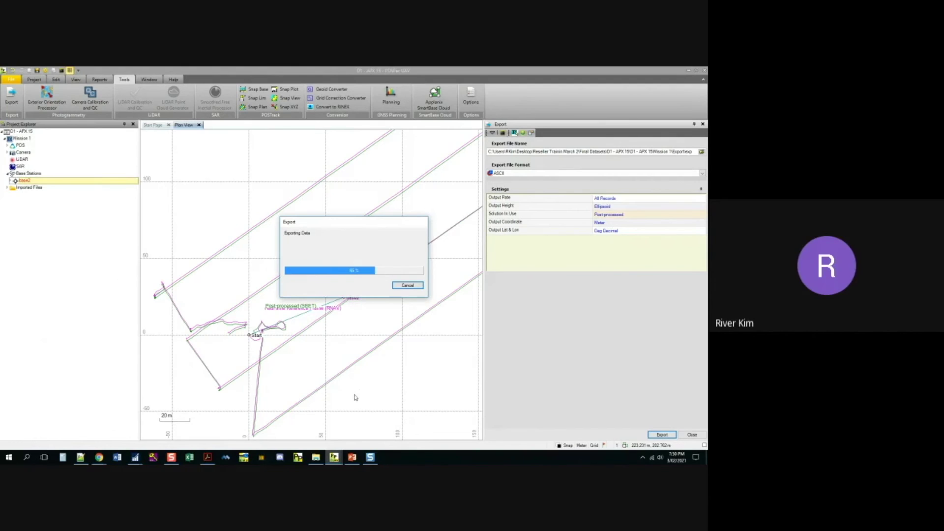
- Switch to File Explorer and open the Export folder of Mission 1 in the D1 - APX 15 project to view the exported files
click(316, 458)
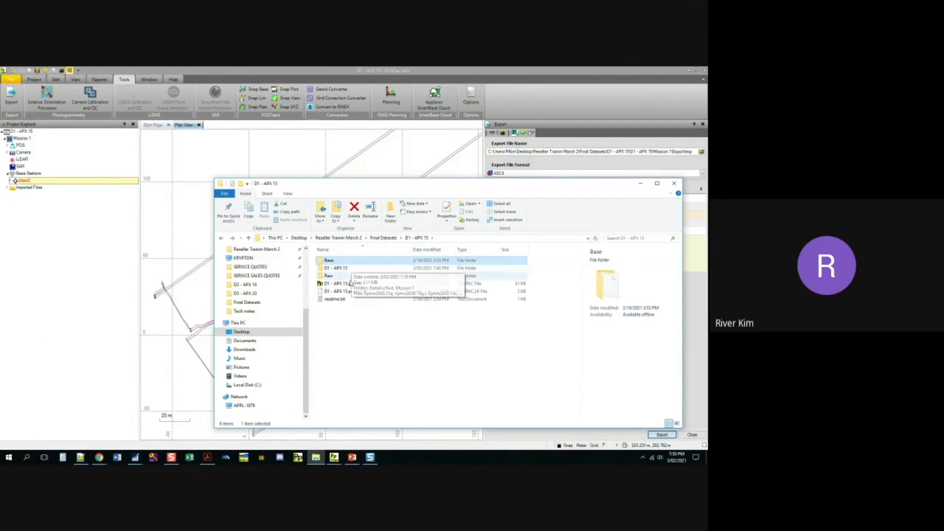
double_click(347, 268)
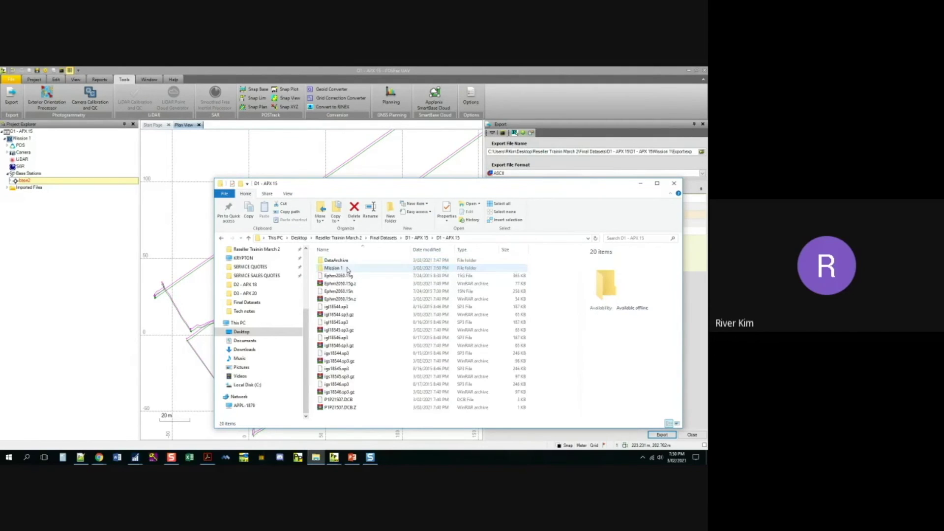
double_click(346, 270)
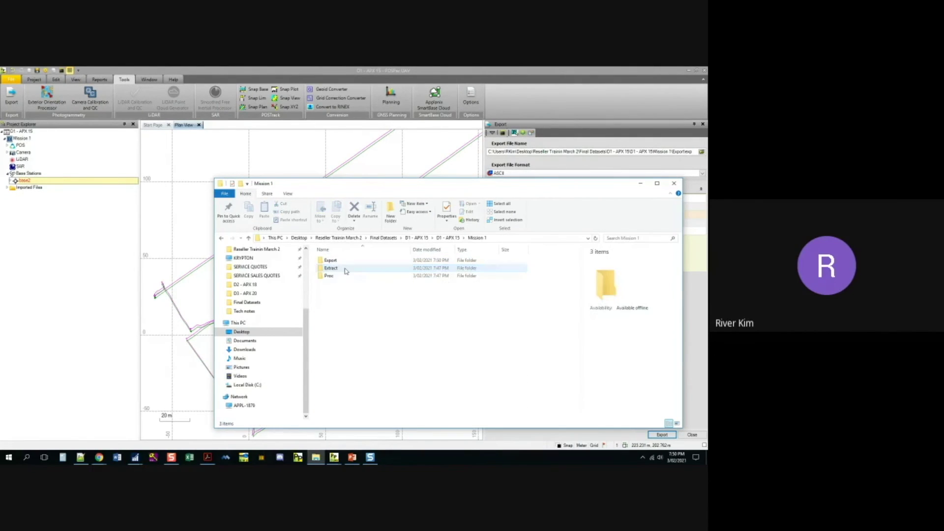
double_click(347, 268)
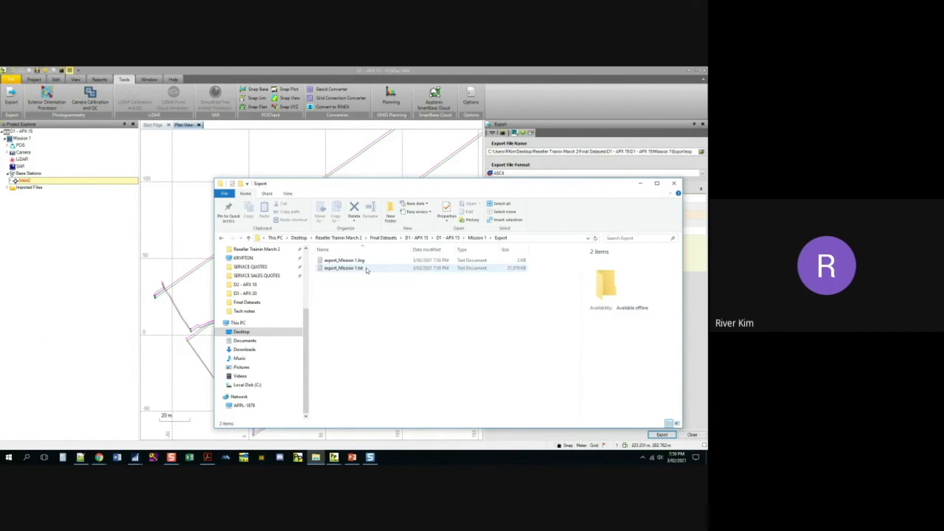
- Locate sbet_Mission 1.out in the Proc folder of Mission 1, and return to POSPac UAV
click(221, 238)
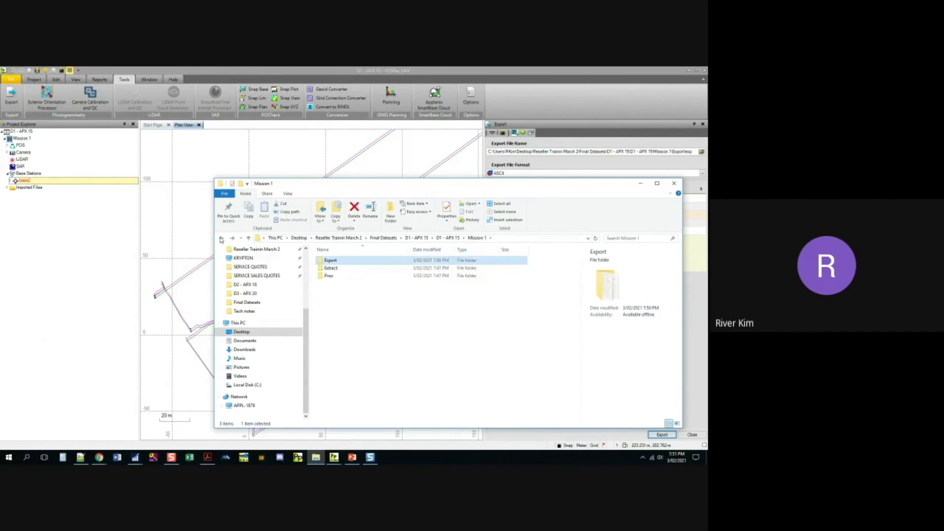
click(342, 277)
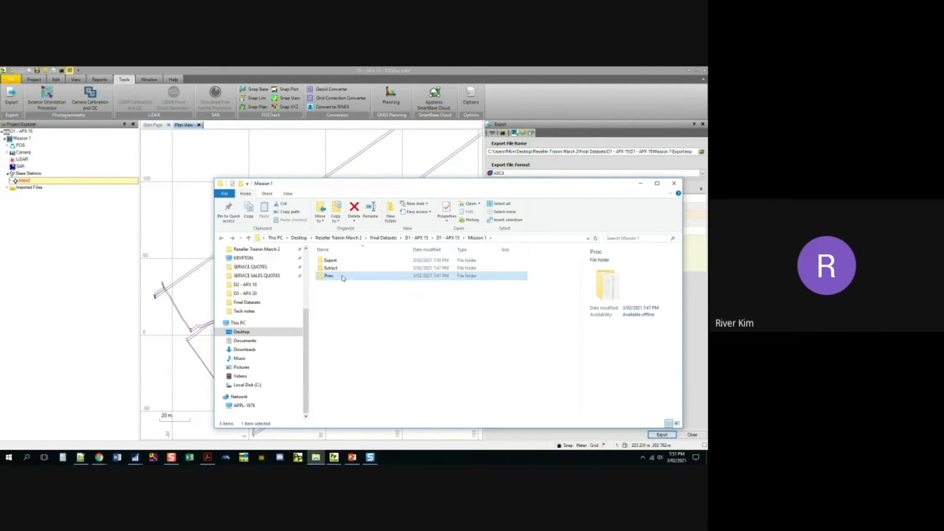
double_click(343, 277)
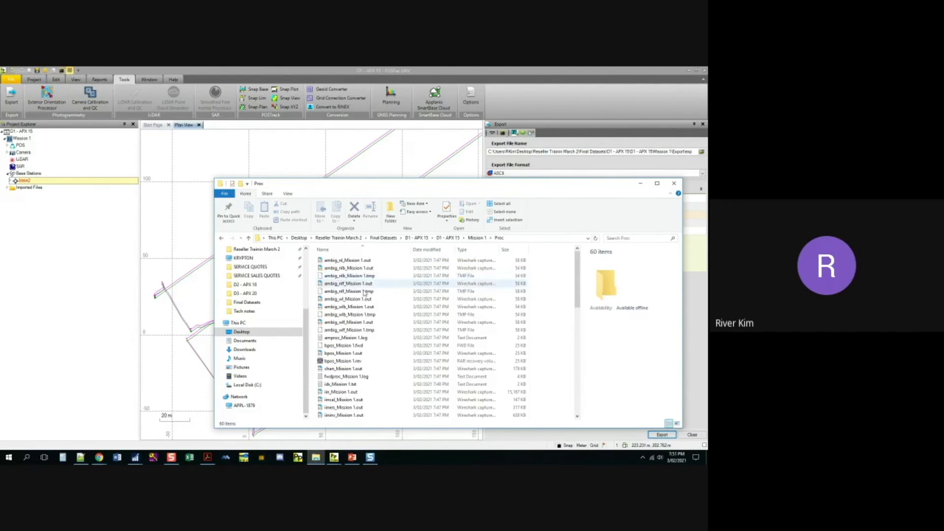
drag(577, 280, 577, 370)
click(366, 369)
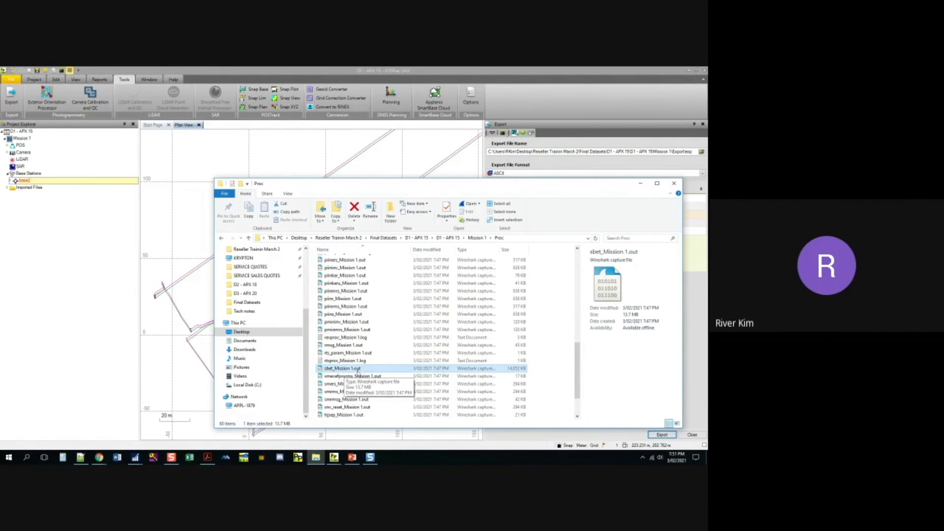
click(222, 238)
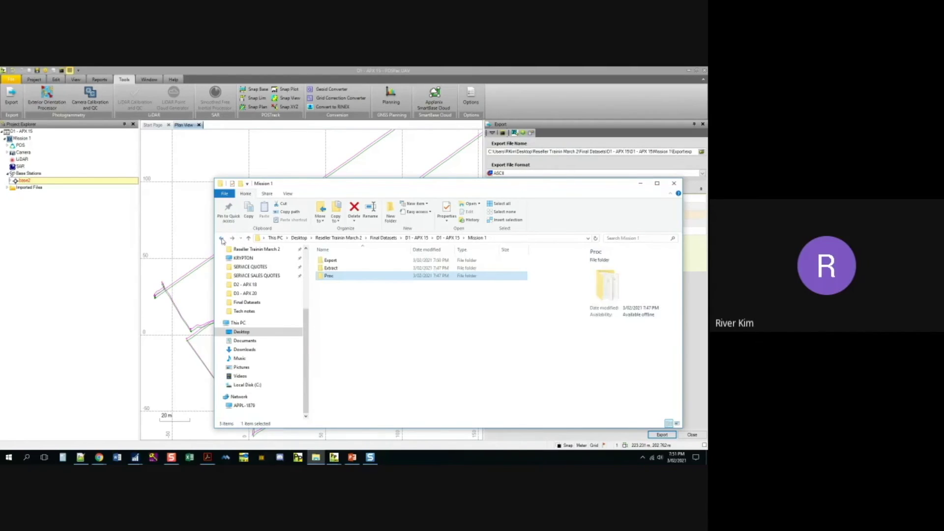
click(267, 70)
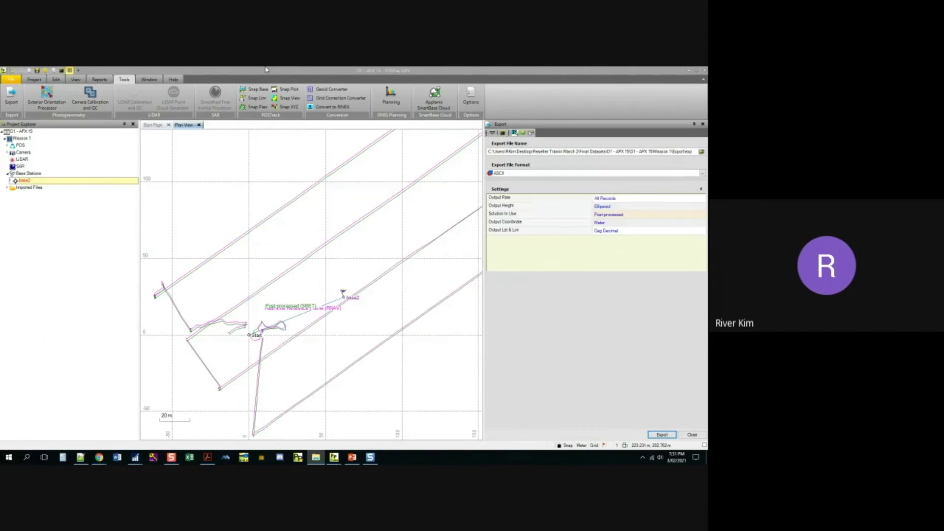
- Generate a QC report for Mission 1 using the Diagnostic template
click(97, 80)
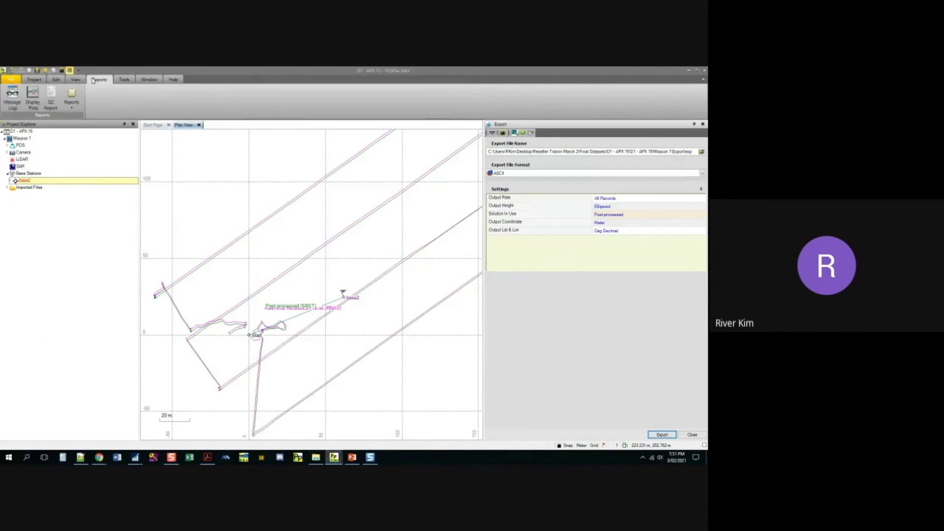
click(52, 97)
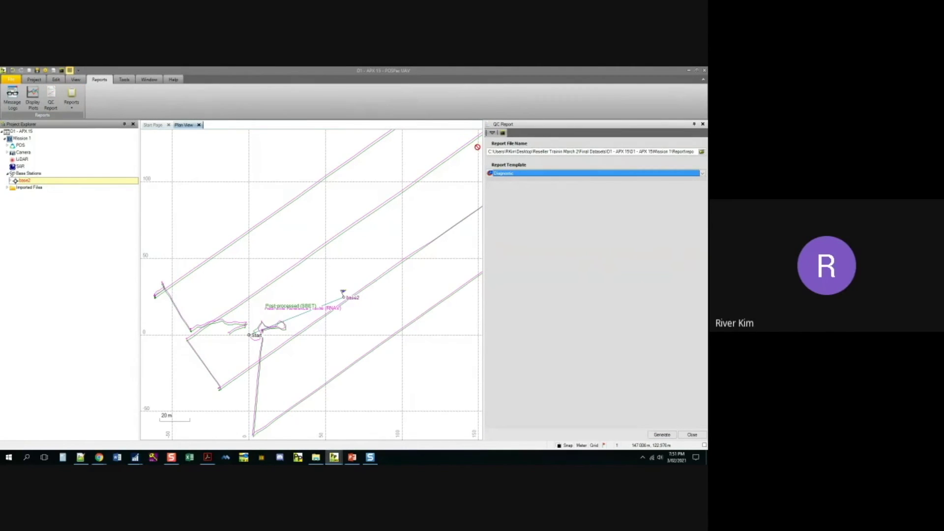
click(574, 176)
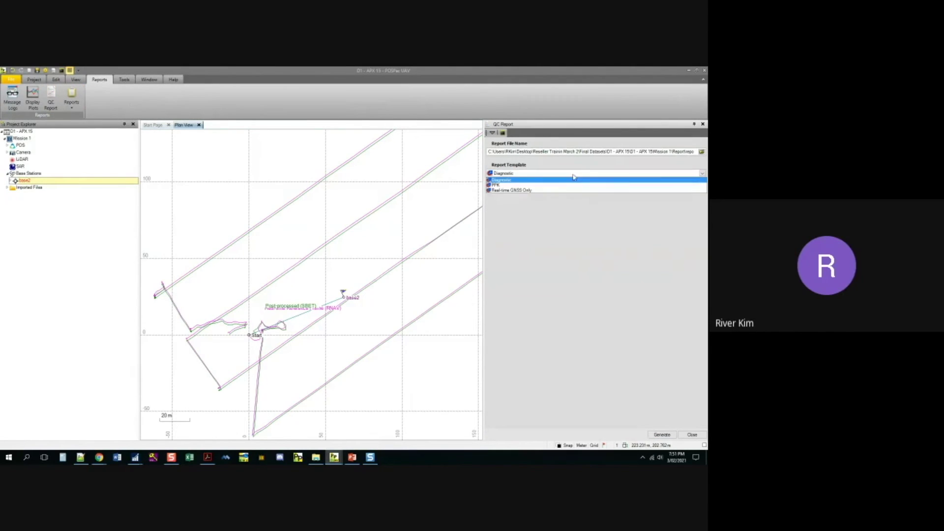
click(533, 180)
click(657, 435)
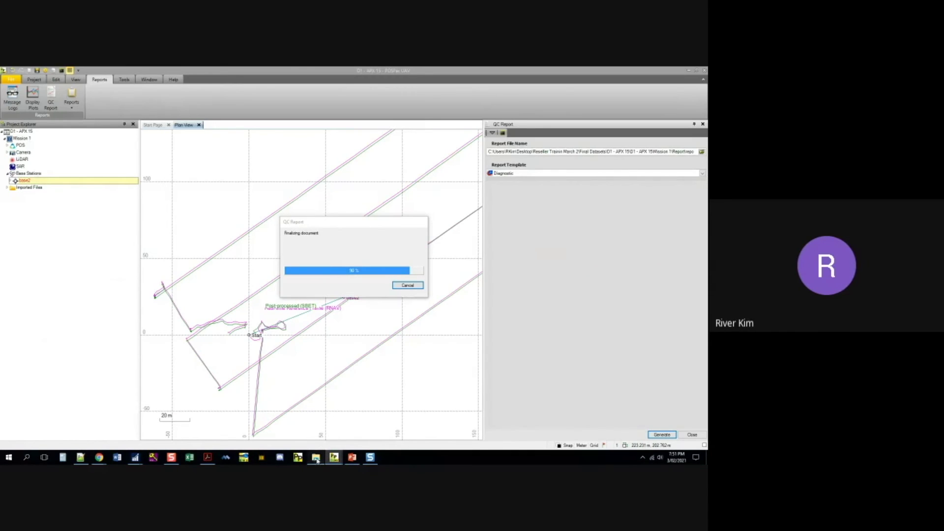
- Open report_Mission 1.pdf from the Report folder of Mission 1 in Adobe Acrobat and maximize its window
double_click(337, 284)
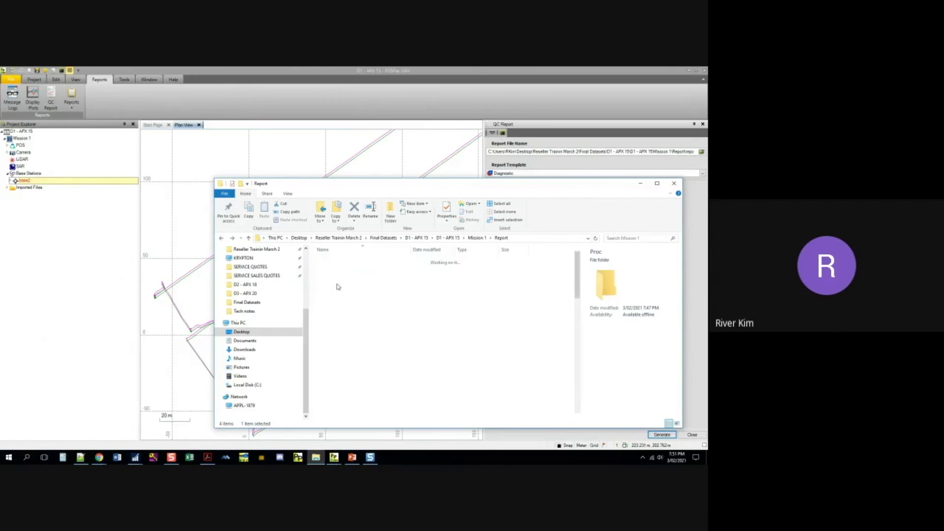
drag(383, 190, 406, 156)
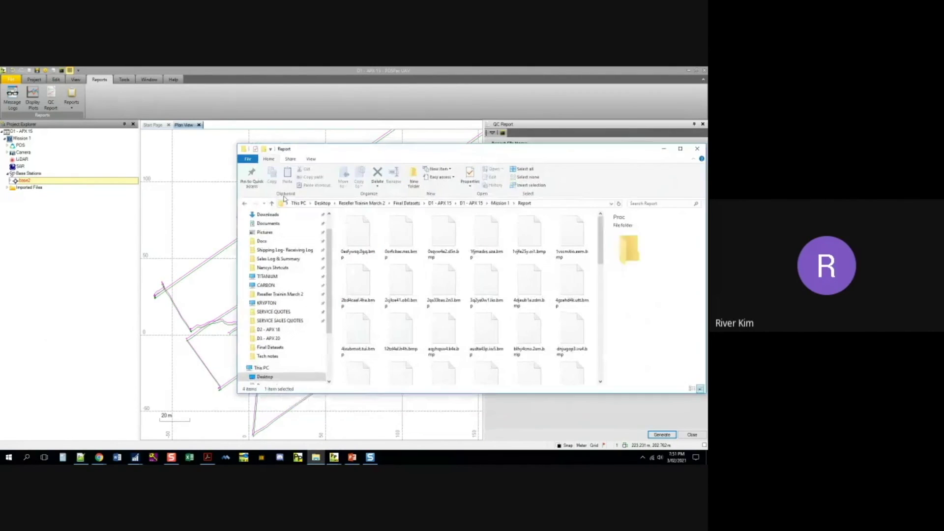
click(244, 206)
drag(388, 149, 280, 146)
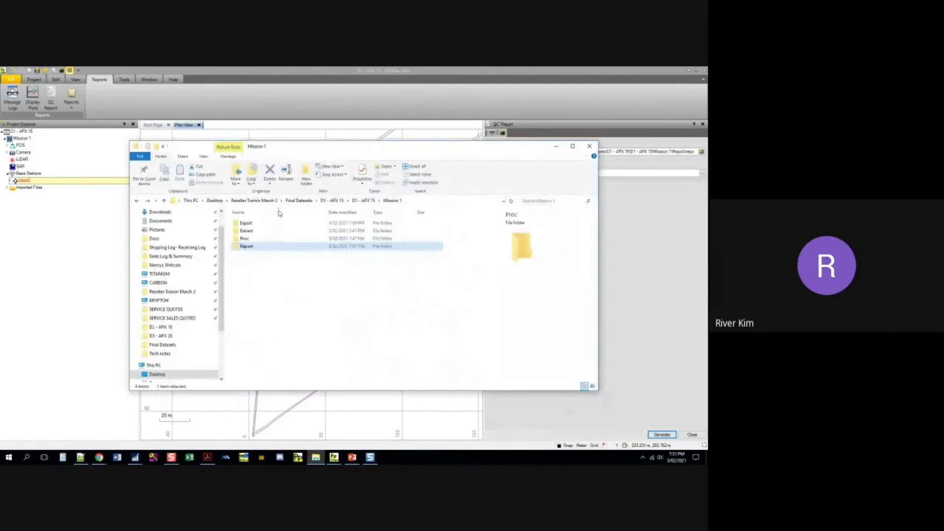
double_click(246, 246)
click(297, 237)
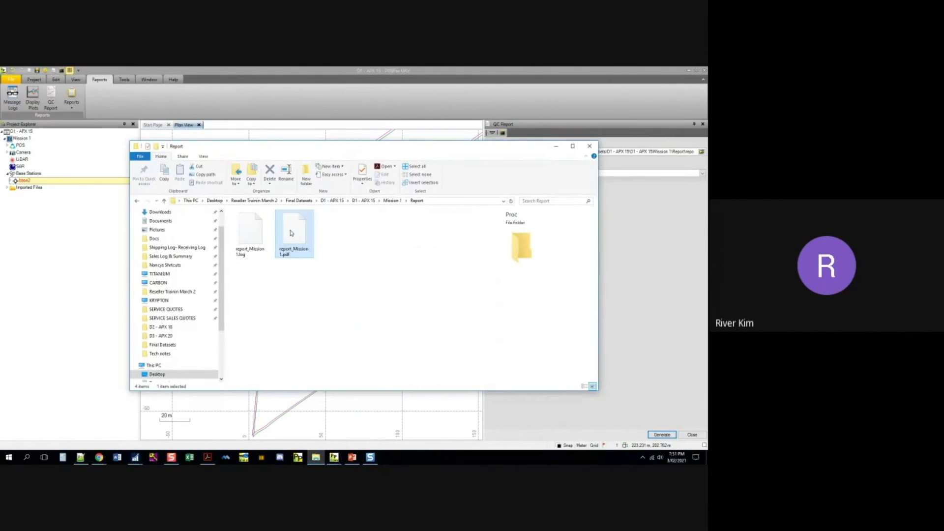
double_click(292, 232)
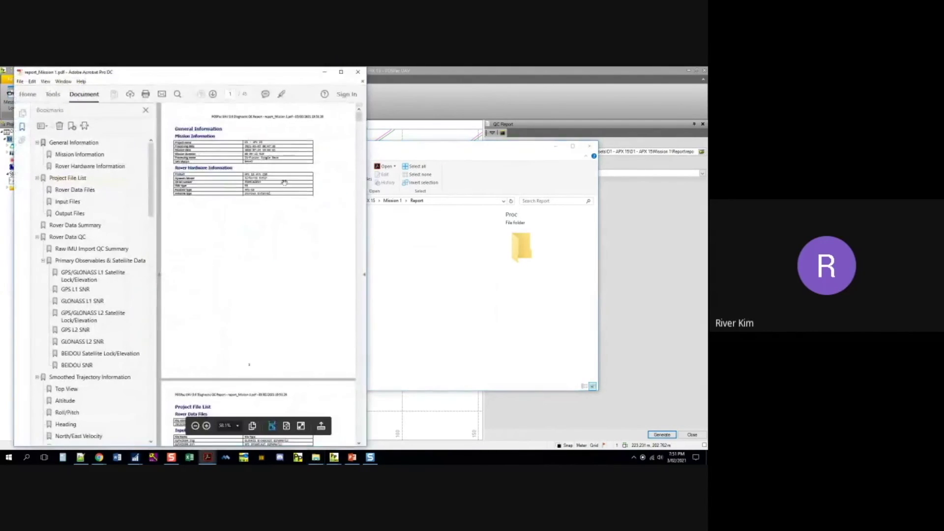
click(342, 72)
- Look through the bookmarks of the diagnostic QC report down to Export Summary, and close the report and the Report folder window
scroll(138, 165, down, 1)
scroll(138, 165, up, 1)
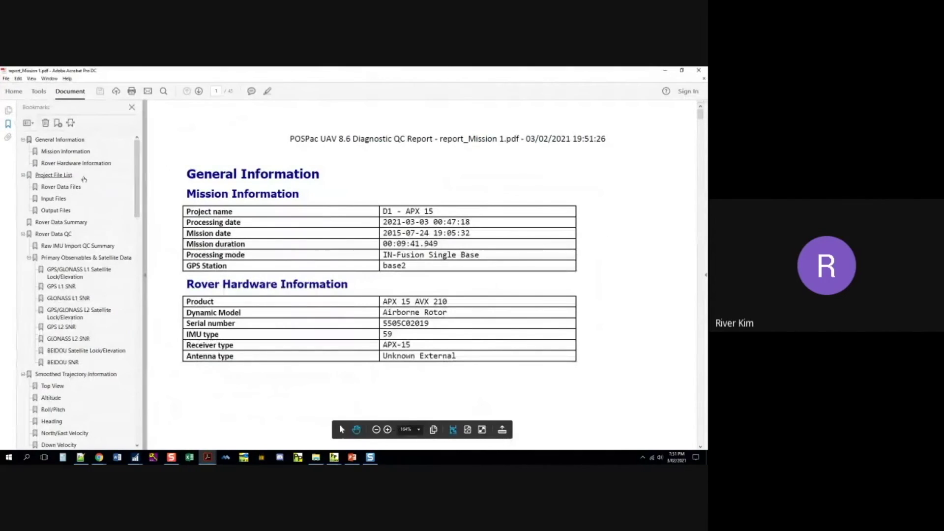
scroll(135, 189, down, 3)
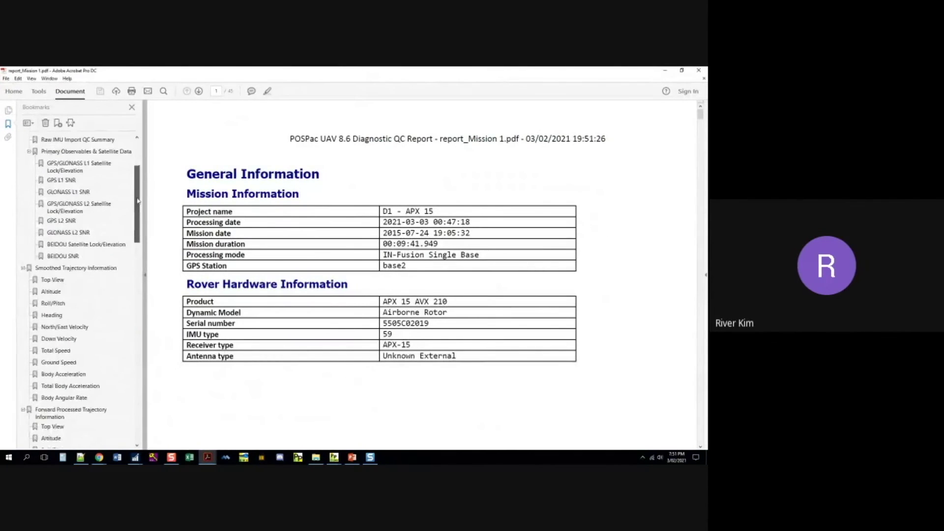
drag(138, 200, 139, 388)
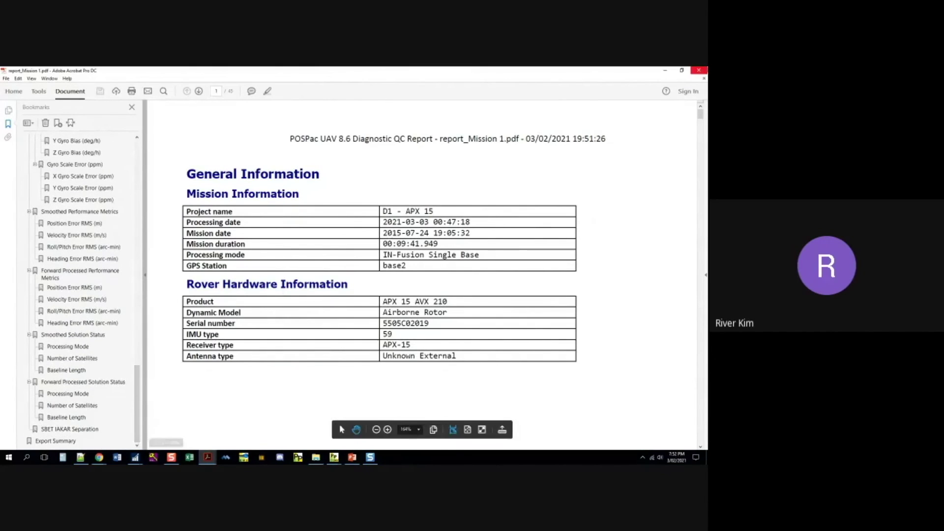
click(704, 70)
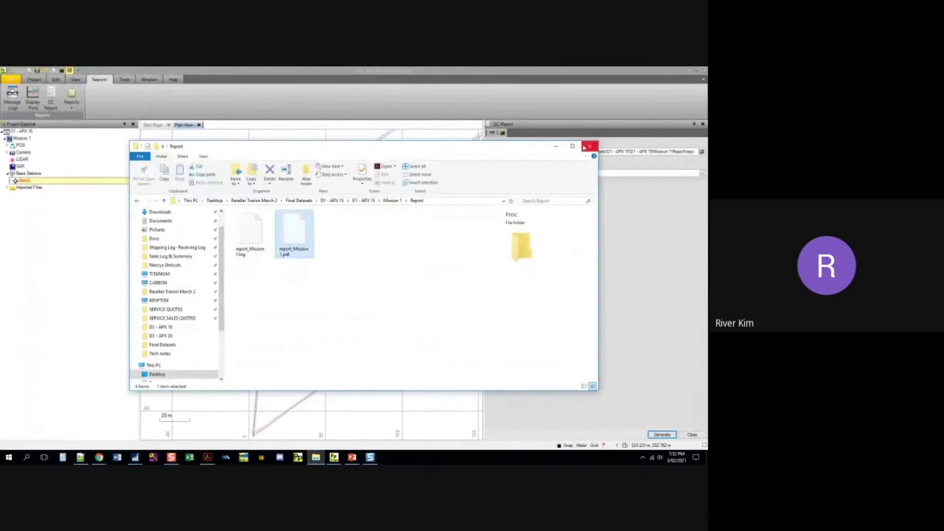
click(586, 146)
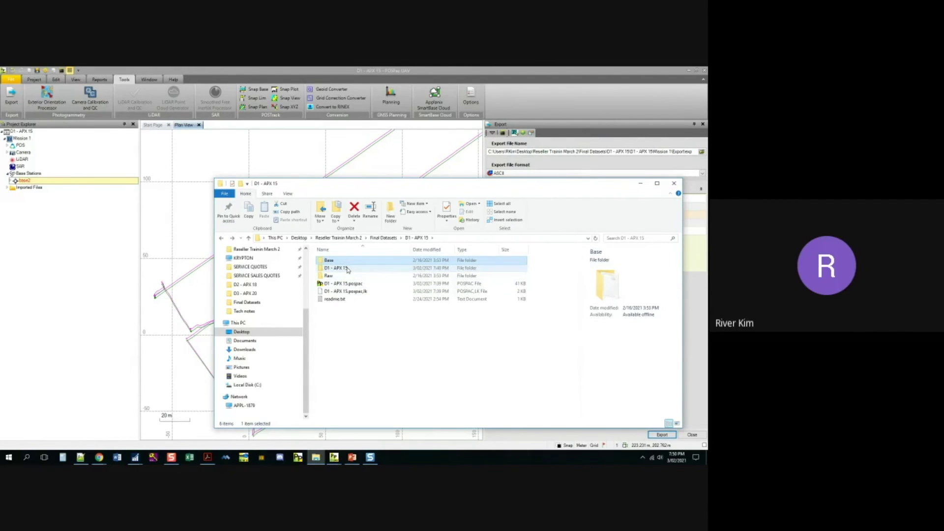
- Open the Export folder of Mission 1 inside the D1 - APX 15 project folder to view the exported files
double_click(344, 268)
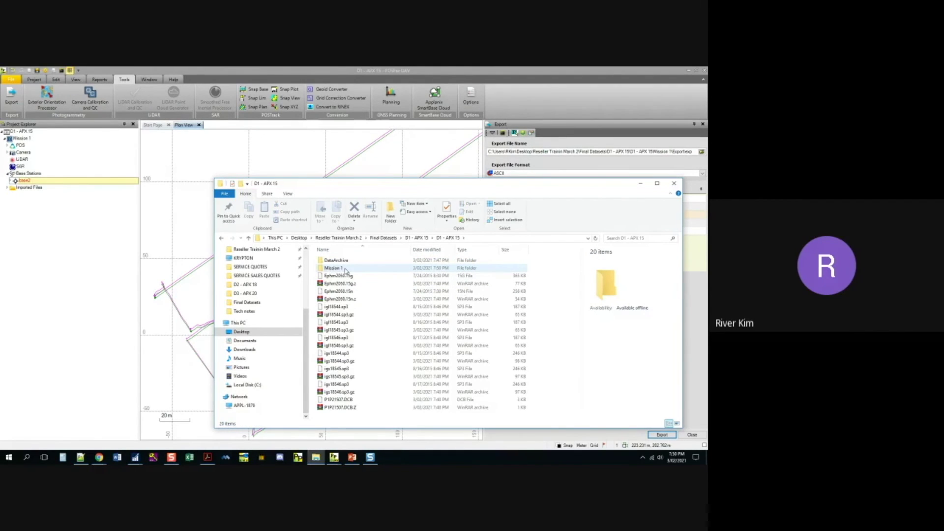
double_click(345, 268)
double_click(343, 261)
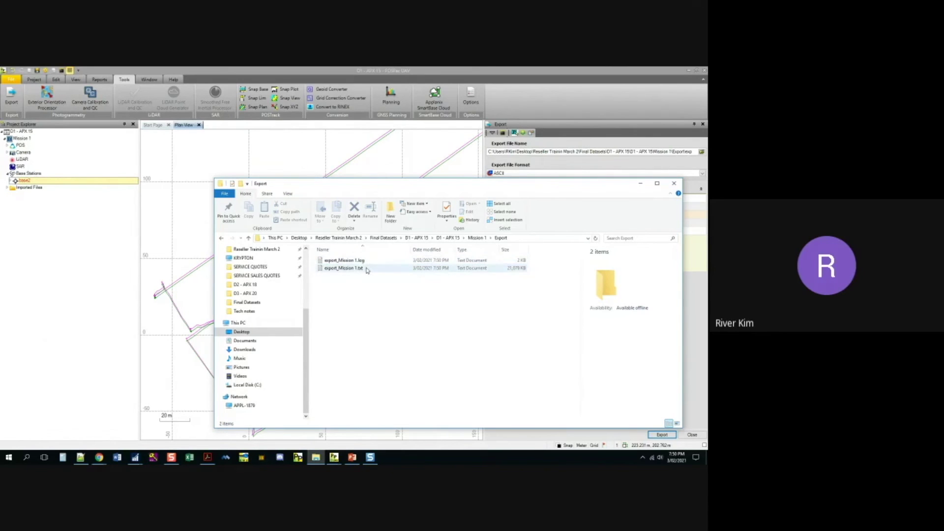
- Locate sbet_Mission 1.out in the Proc folder of Mission 1, and switch back to the report tools in POSPac UAV
click(221, 238)
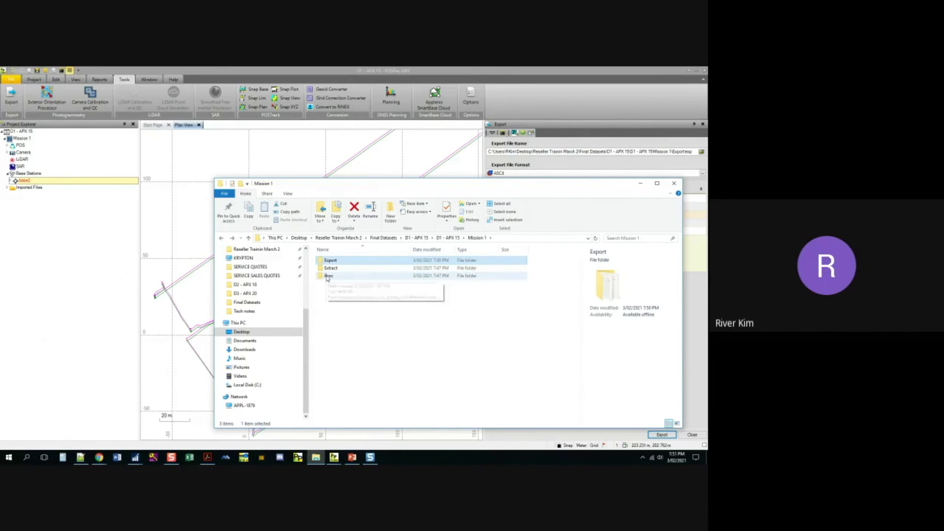
click(342, 277)
double_click(342, 276)
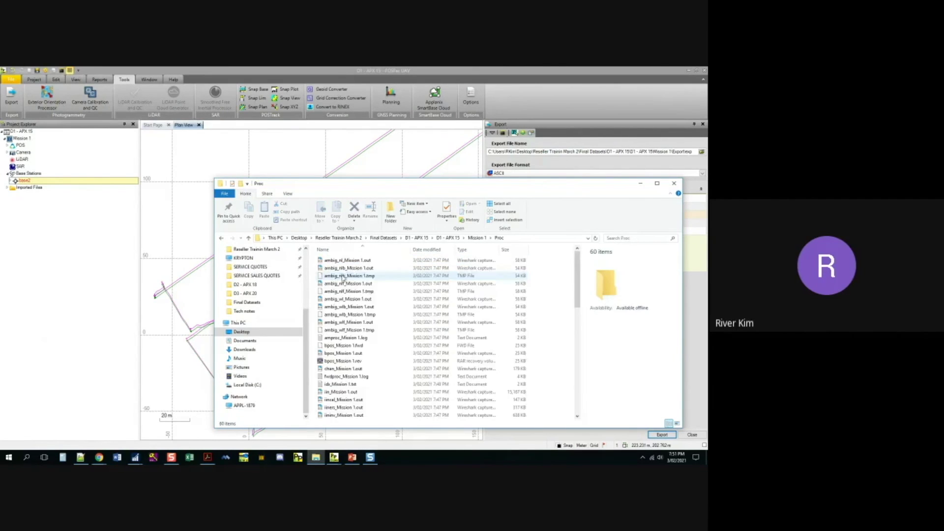
drag(583, 280, 576, 371)
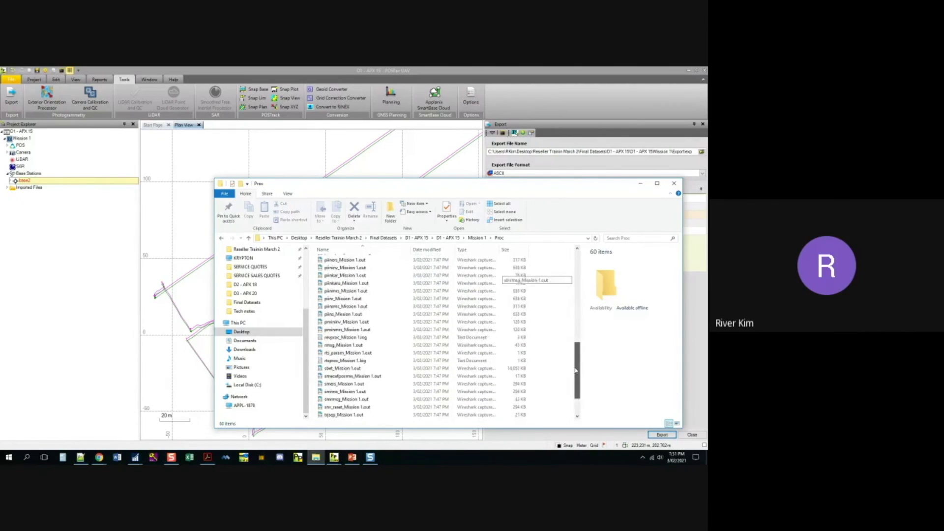
click(356, 370)
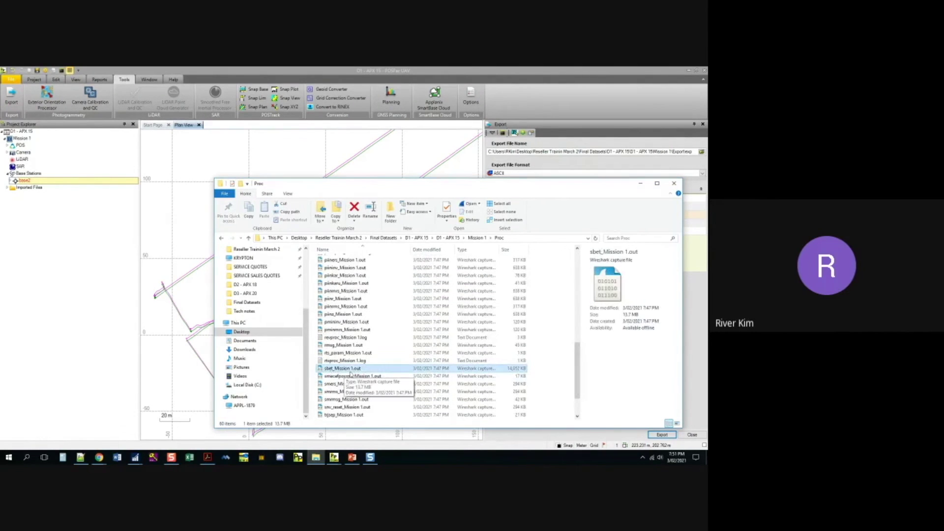
click(221, 239)
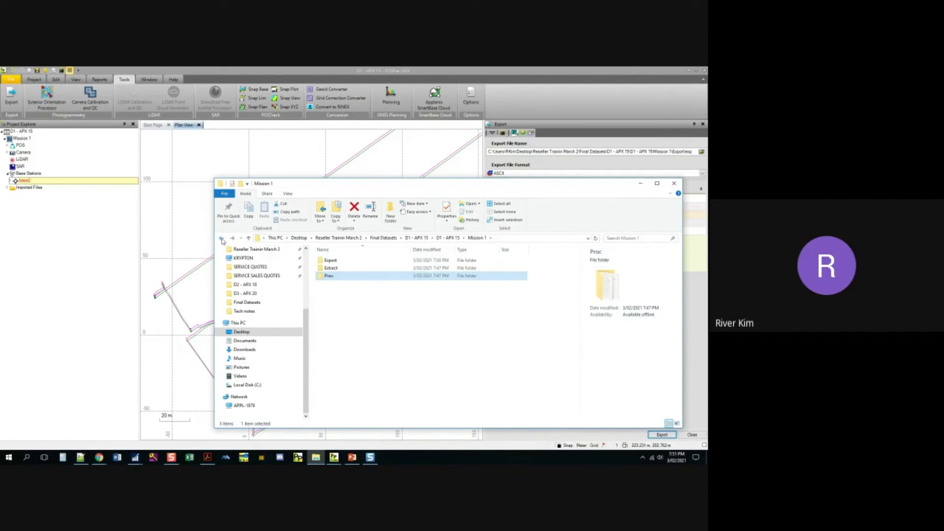
click(267, 70)
click(98, 80)
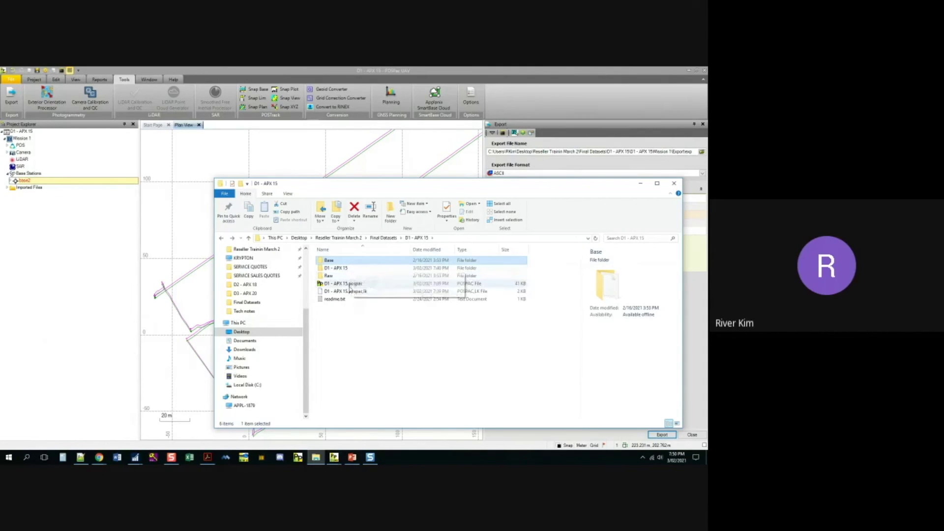
- Browse from the D1 - APX 15 subfolder through Mission 1 to its Export folder in File Explorer
double_click(347, 269)
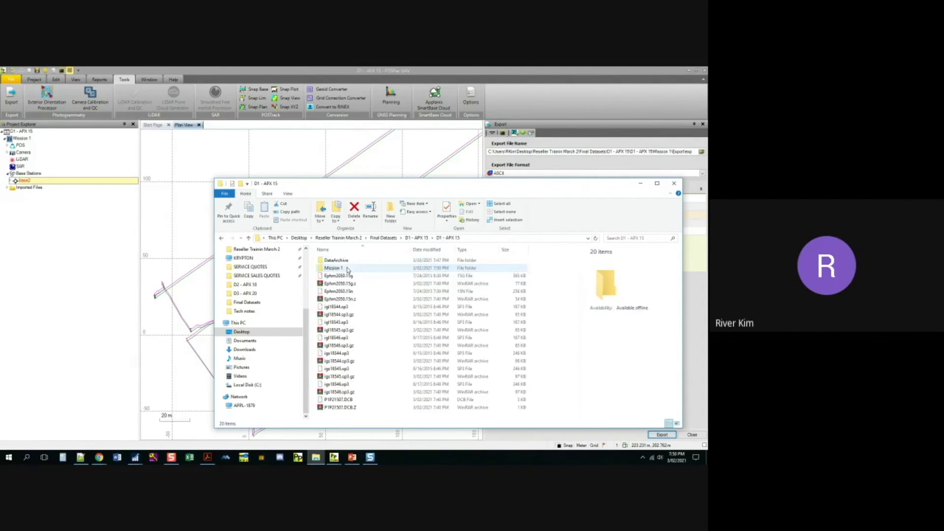
double_click(346, 269)
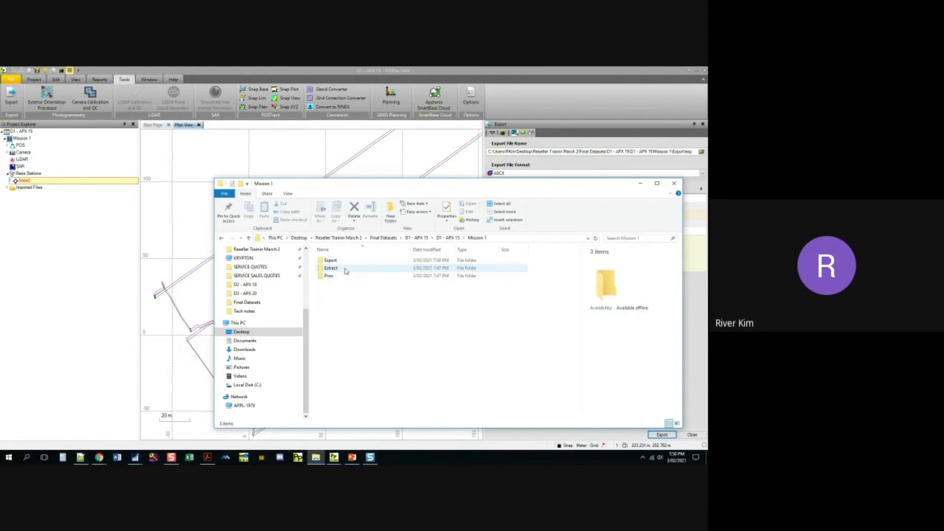
double_click(343, 261)
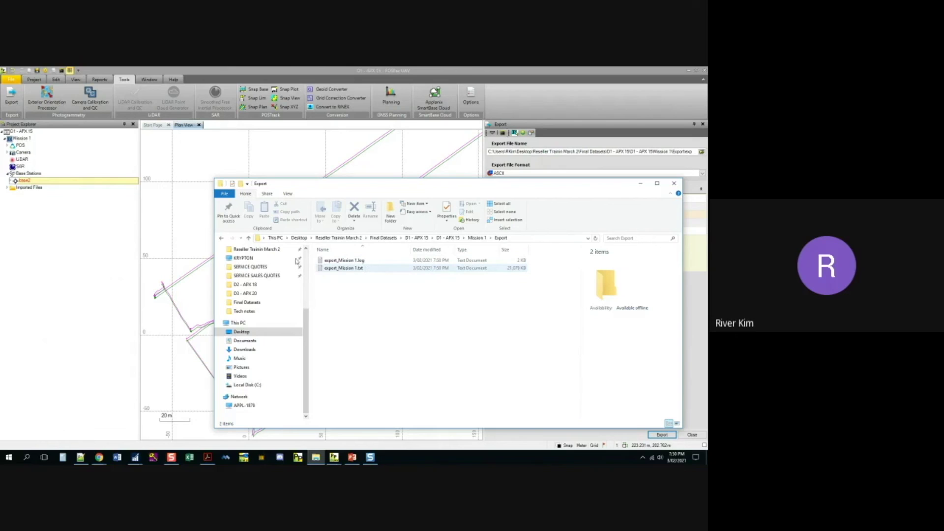
- View the Proc folder of Mission 1, and return to the dataset folder to select the D1 - APX 15 subfolder
click(221, 238)
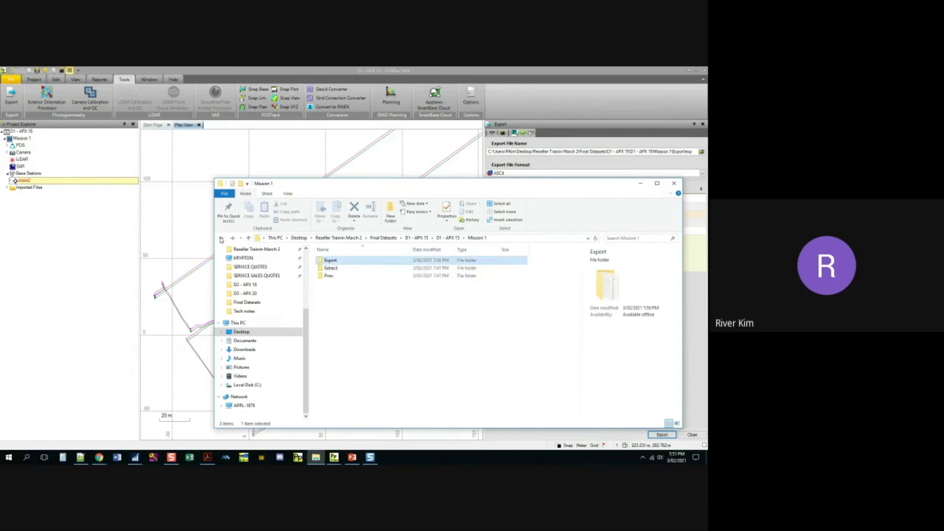
click(343, 277)
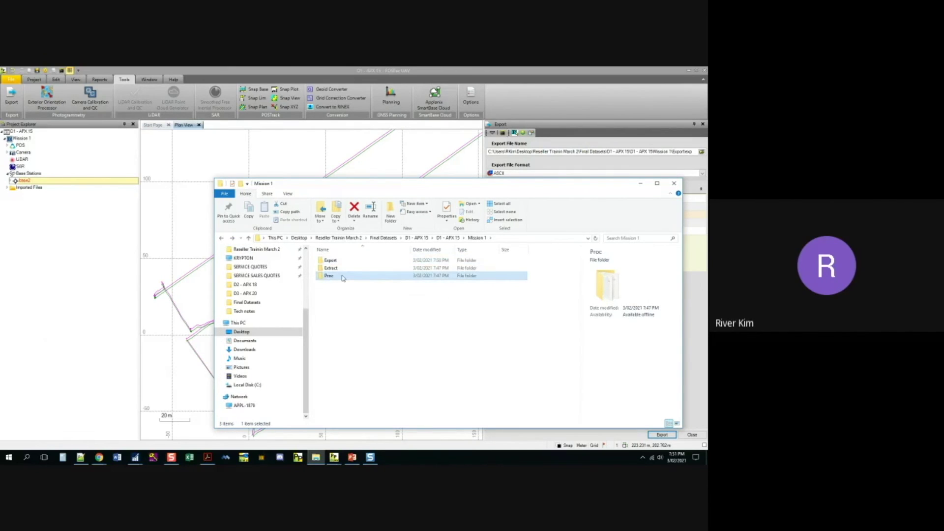
double_click(328, 275)
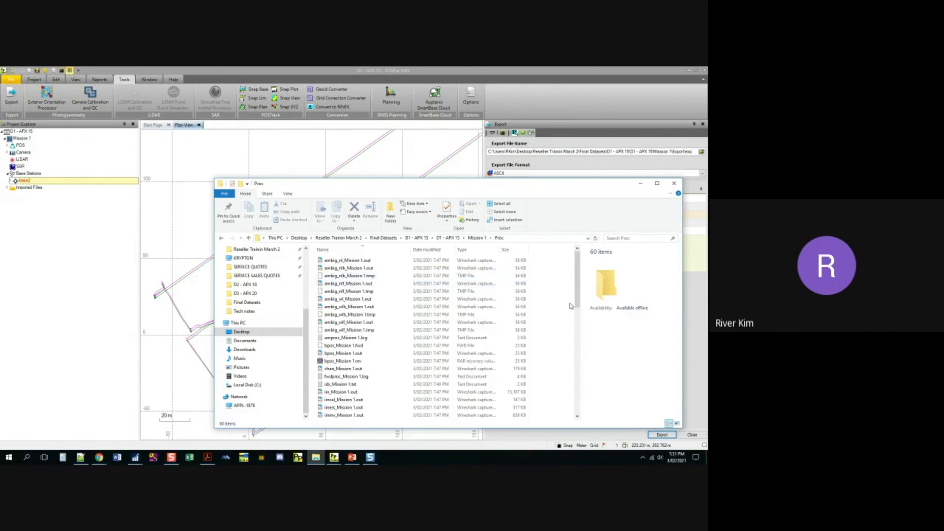
key(alt+Left)
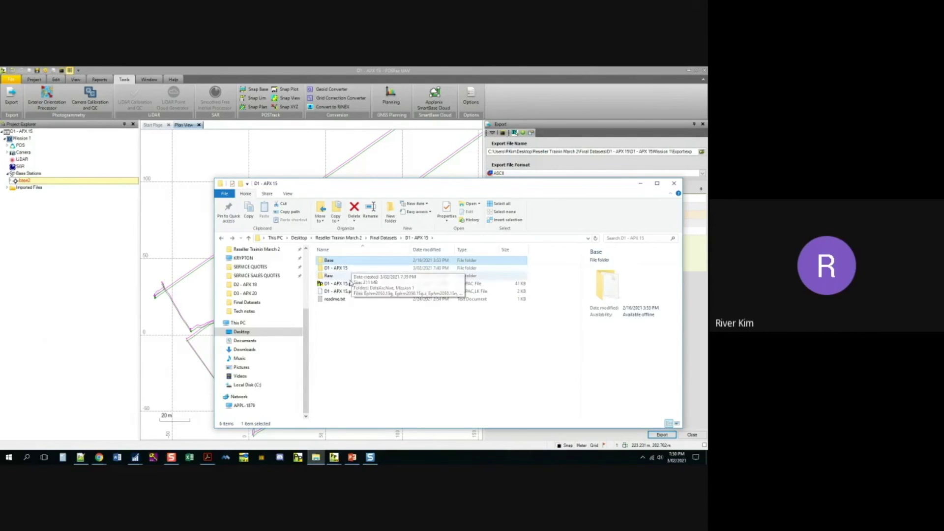
click(349, 269)
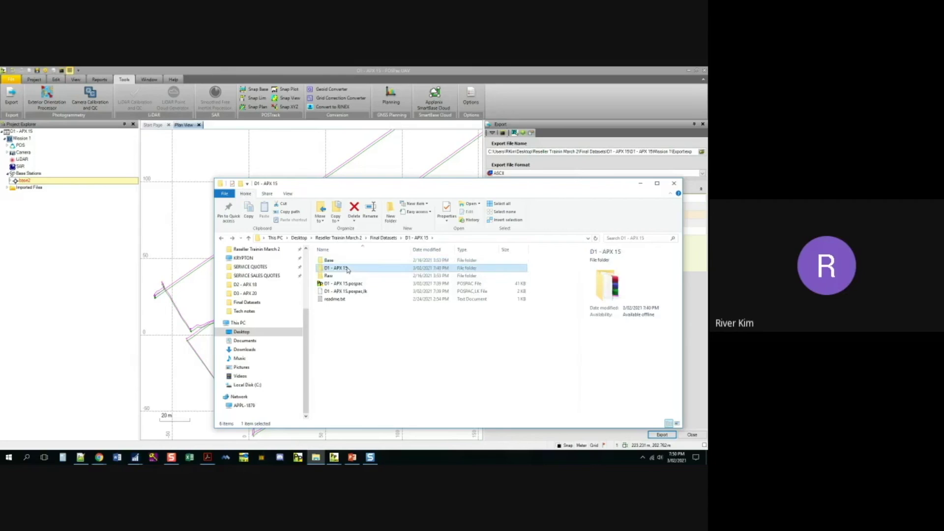